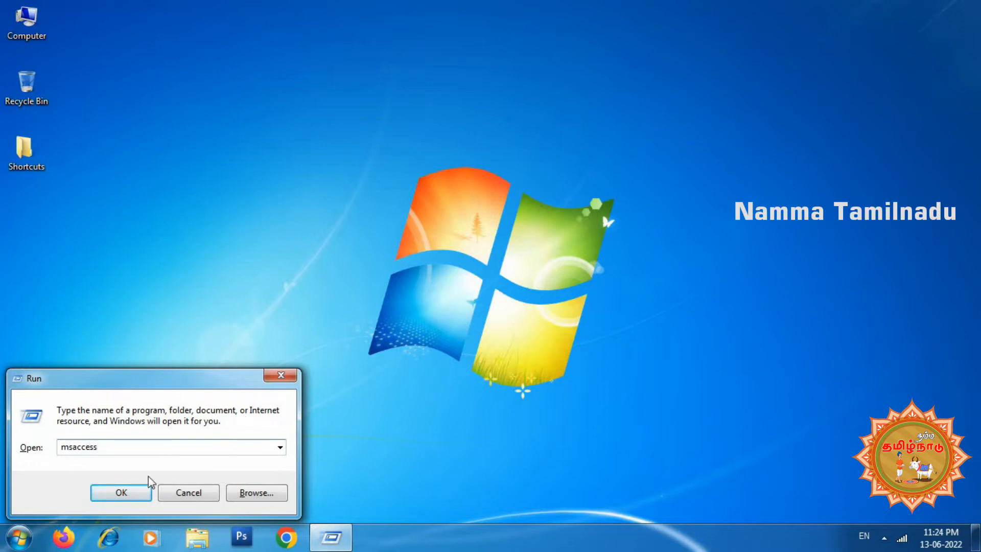
Launch Microsoft Access and open the recent database Database1
{"action": "left_click", "coordinate": [132, 493]}
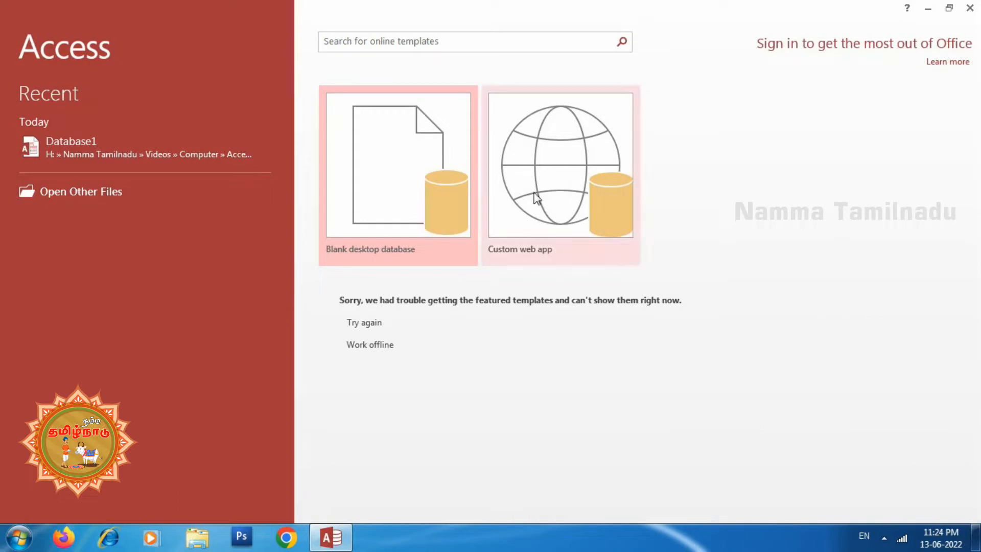
{"action": "left_click", "coordinate": [66, 152]}
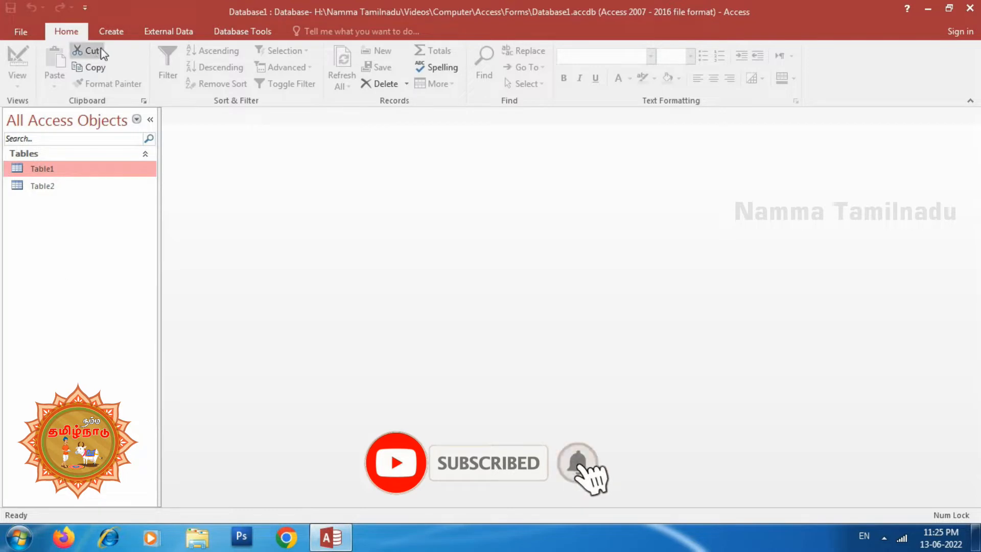
Start a Simple Query Wizard query on Table1 and include the fields ID, Name and Result
{"action": "left_click", "coordinate": [110, 35]}
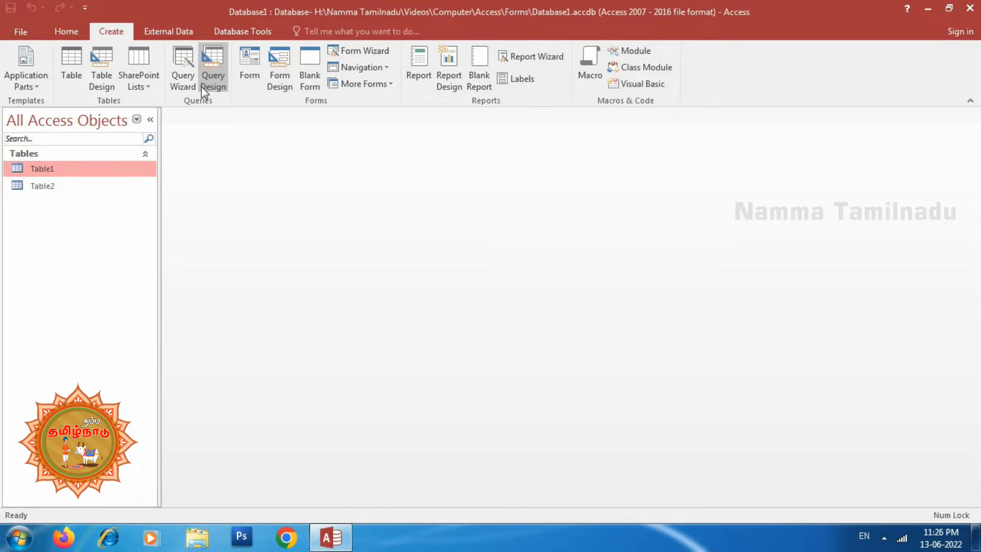
{"action": "left_click", "coordinate": [179, 72]}
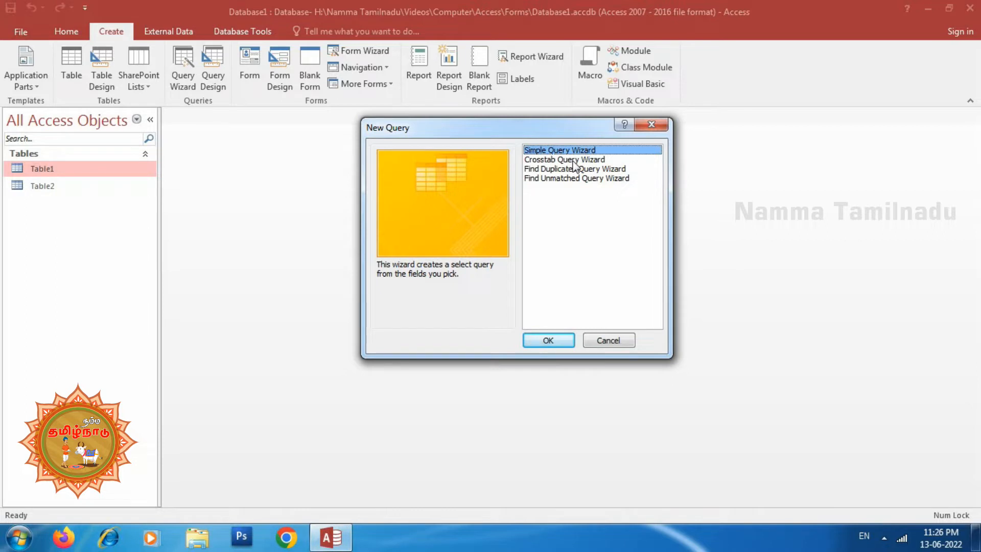
{"action": "left_click", "coordinate": [543, 348]}
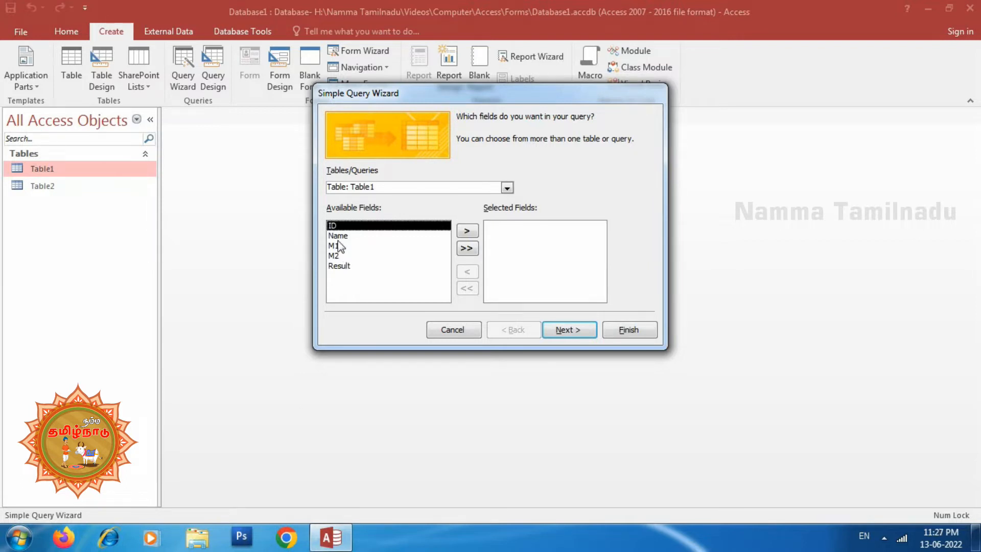
{"action": "left_click", "coordinate": [466, 231]}
{"action": "left_click", "coordinate": [466, 231]}
{"action": "left_click", "coordinate": [348, 247]}
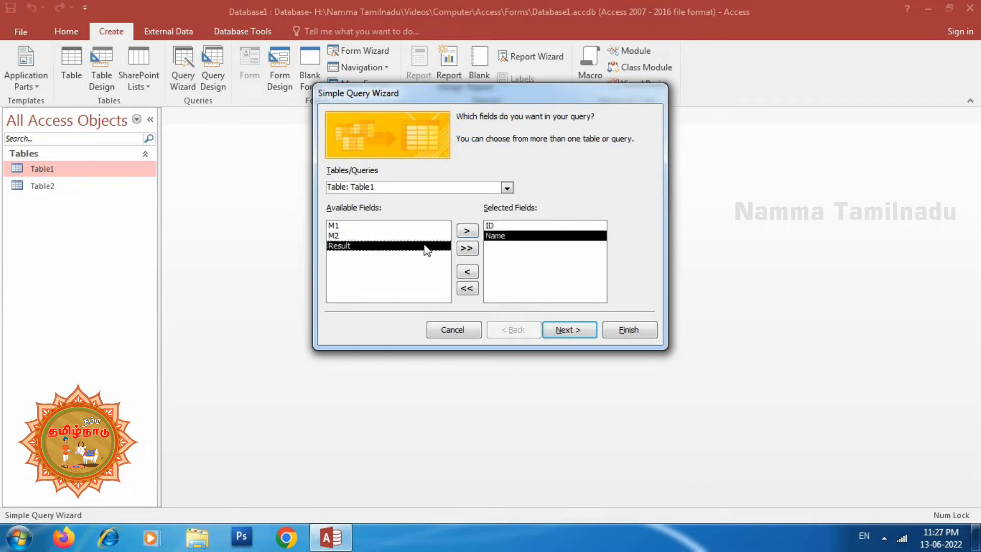
{"action": "left_click", "coordinate": [466, 230]}
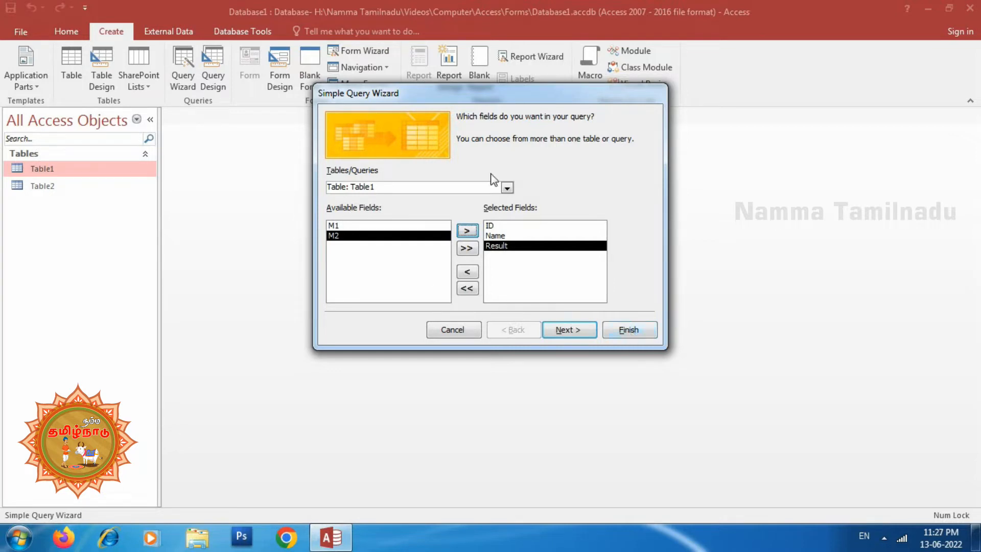
Finish the simple query with the title Table1 Query, opening it to view information
{"action": "left_click", "coordinate": [579, 334]}
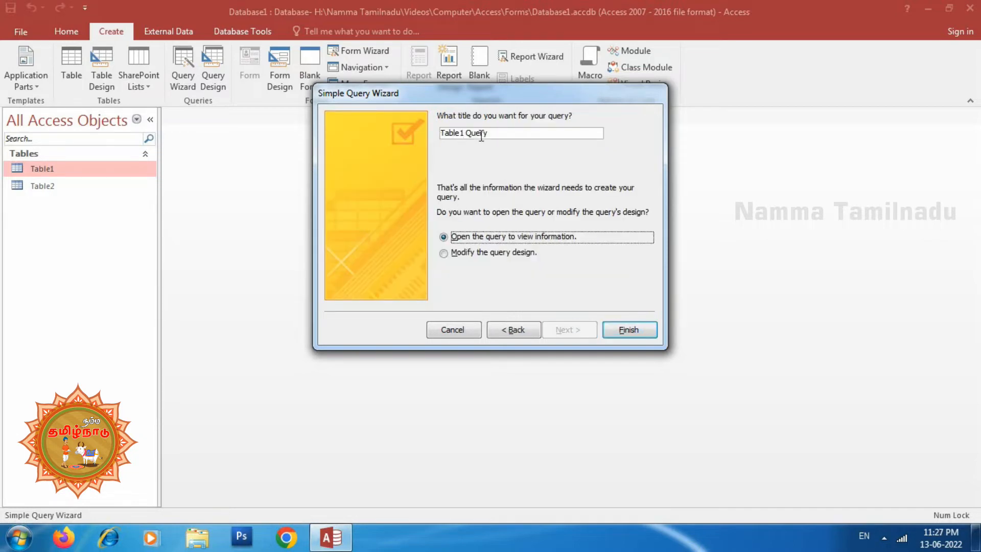
{"action": "left_click_drag", "start_coordinate": [500, 133], "coordinate": [436, 133]}
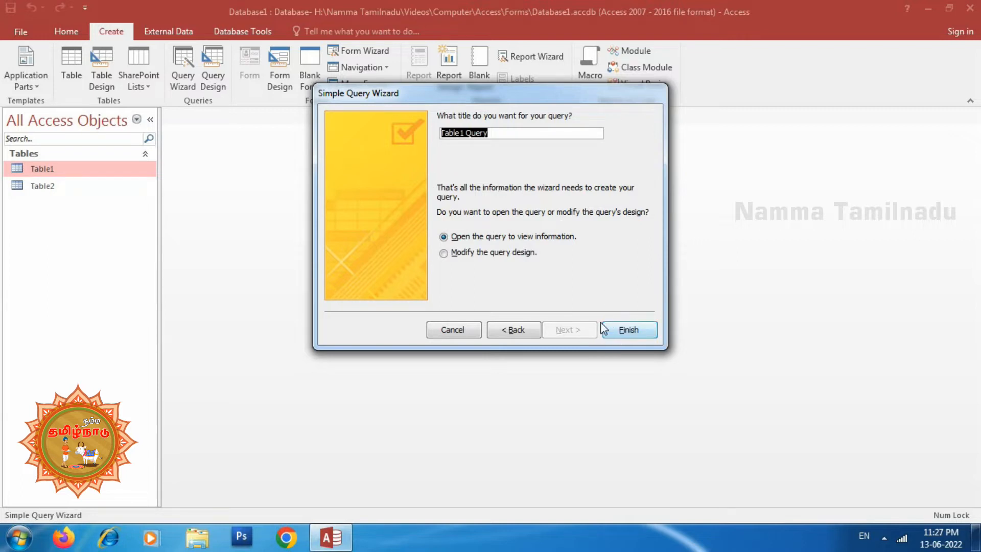
{"action": "left_click", "coordinate": [504, 133]}
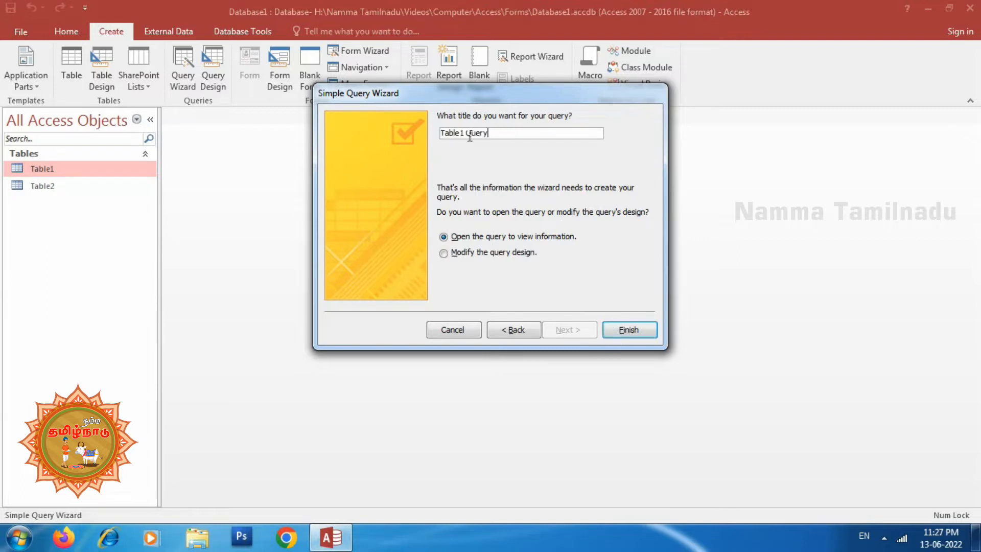
{"action": "left_click", "coordinate": [629, 331]}
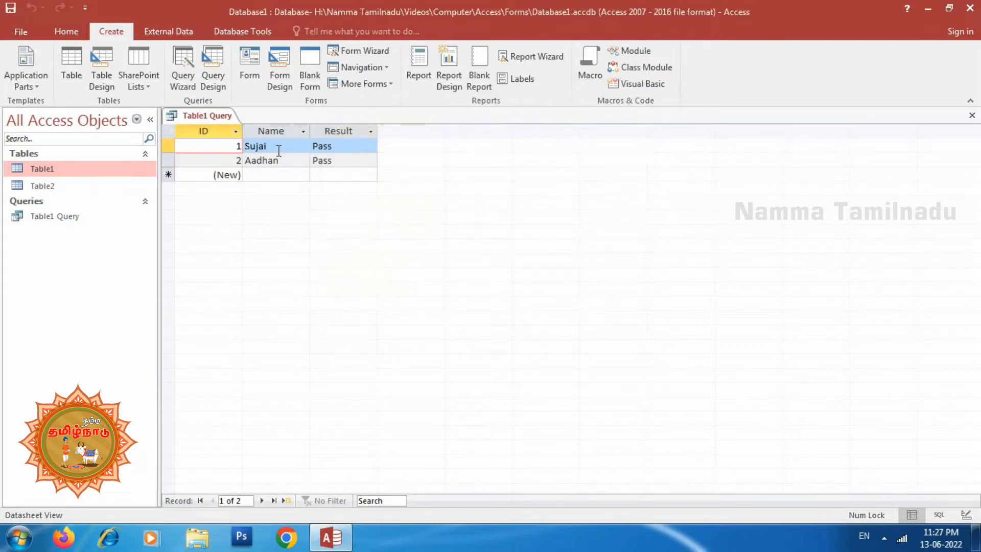
Open Table1 to compare its fields with Table1 Query, and close both datasheets
{"action": "double_click", "coordinate": [44, 173]}
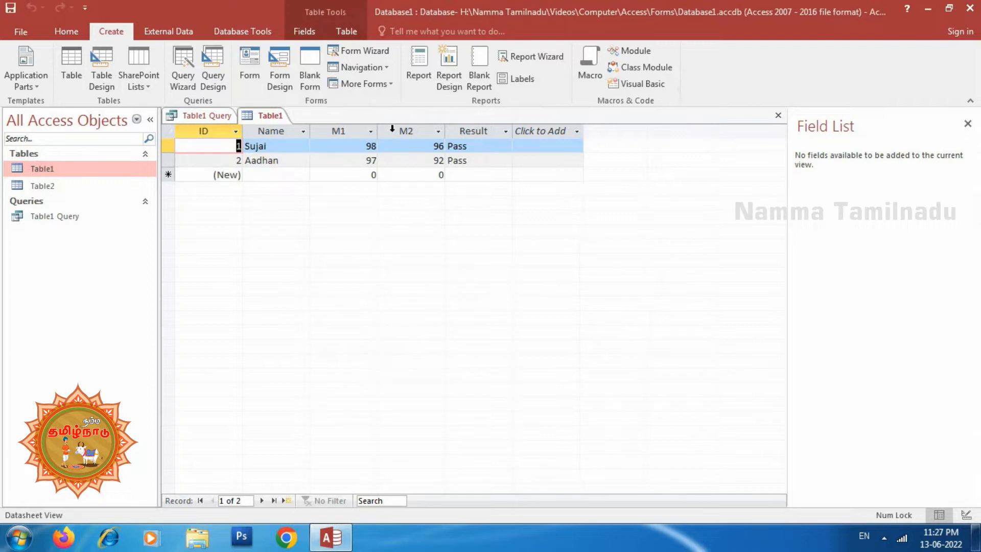
{"action": "left_click", "coordinate": [778, 115]}
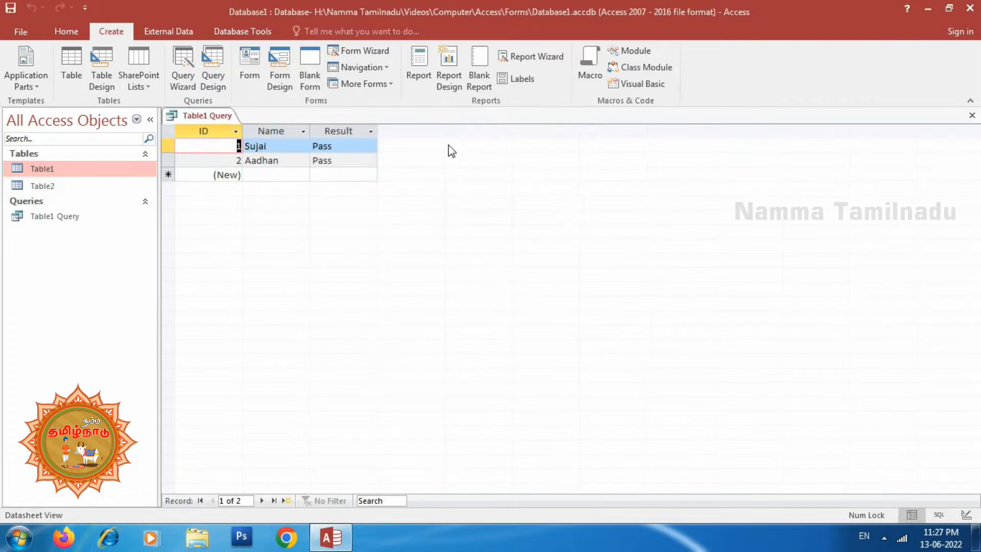
{"action": "left_click", "coordinate": [971, 115]}
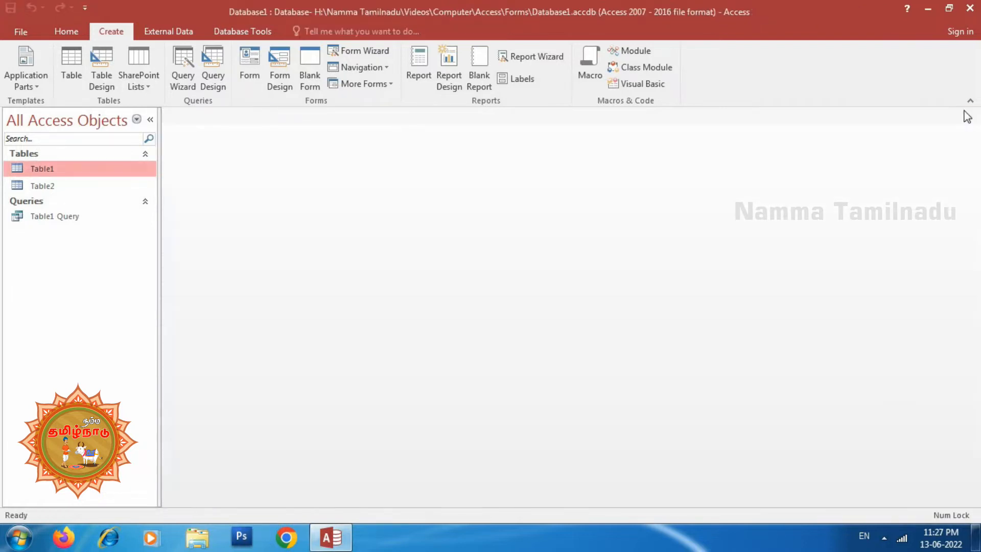
Start a Crosstab Query Wizard query with Table1 as its source
{"action": "left_click", "coordinate": [182, 91]}
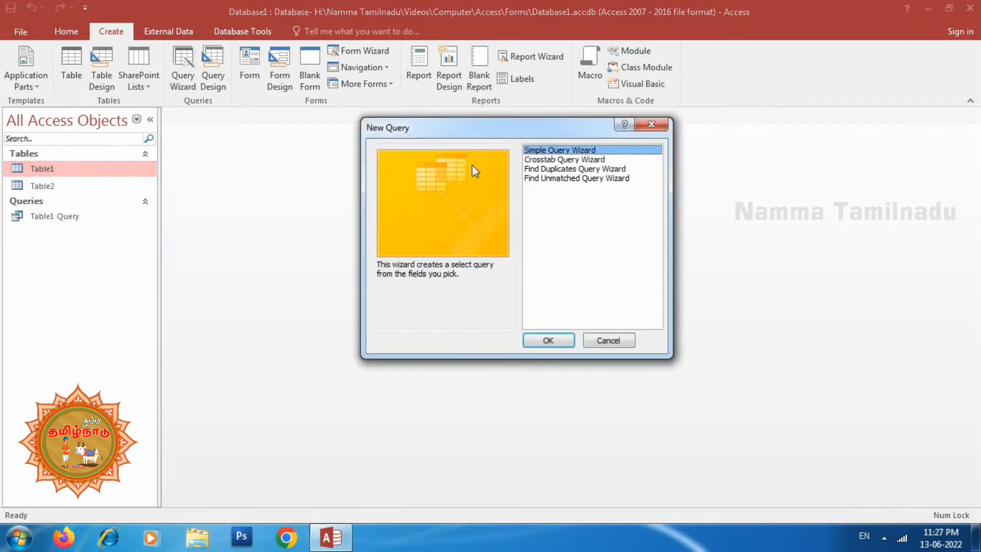
{"action": "left_click", "coordinate": [585, 160]}
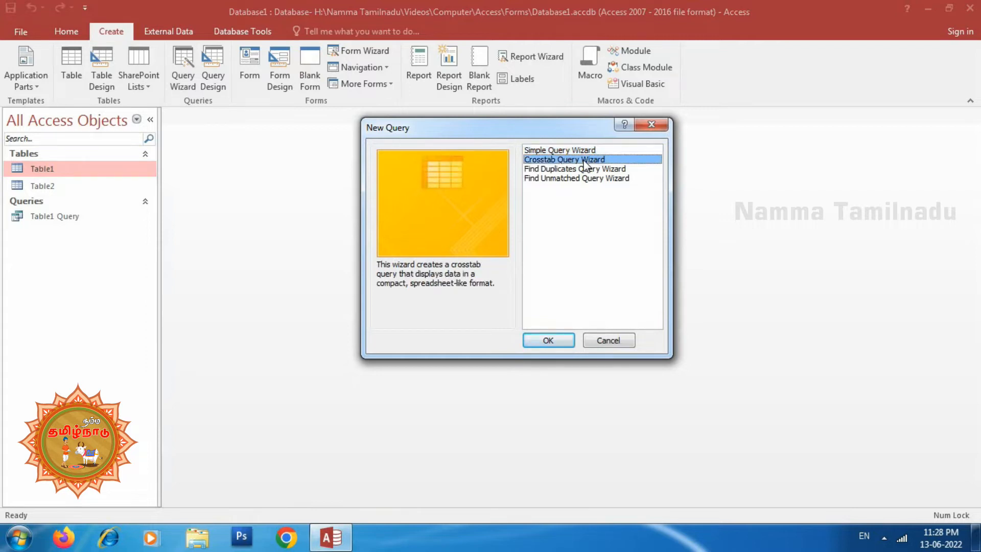
{"action": "left_click", "coordinate": [546, 342]}
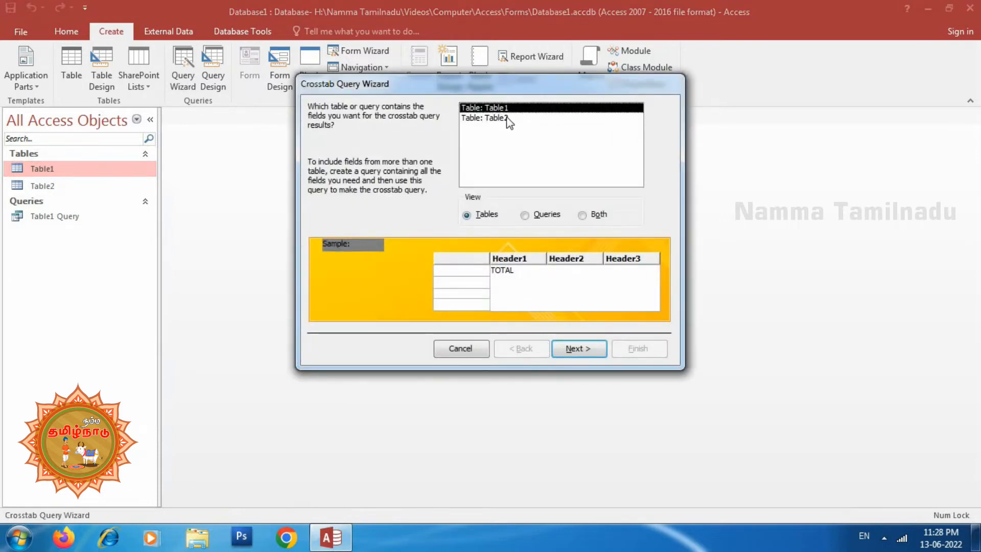
{"action": "left_click", "coordinate": [576, 351]}
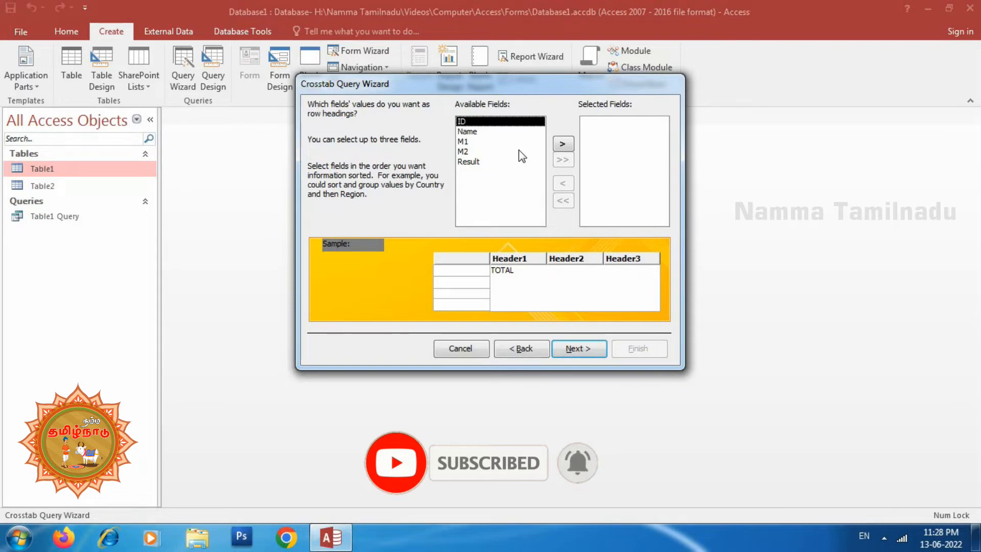
Use the ID, Name and Result fields as the crosstab's row headings
{"action": "left_click", "coordinate": [563, 144]}
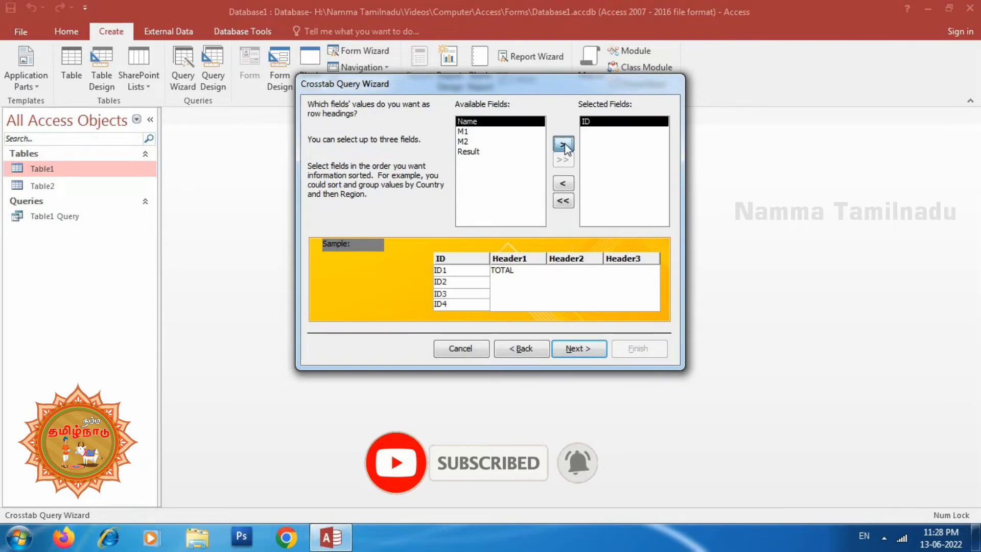
{"action": "left_click", "coordinate": [564, 144]}
{"action": "left_click", "coordinate": [483, 148]}
{"action": "left_click", "coordinate": [563, 144]}
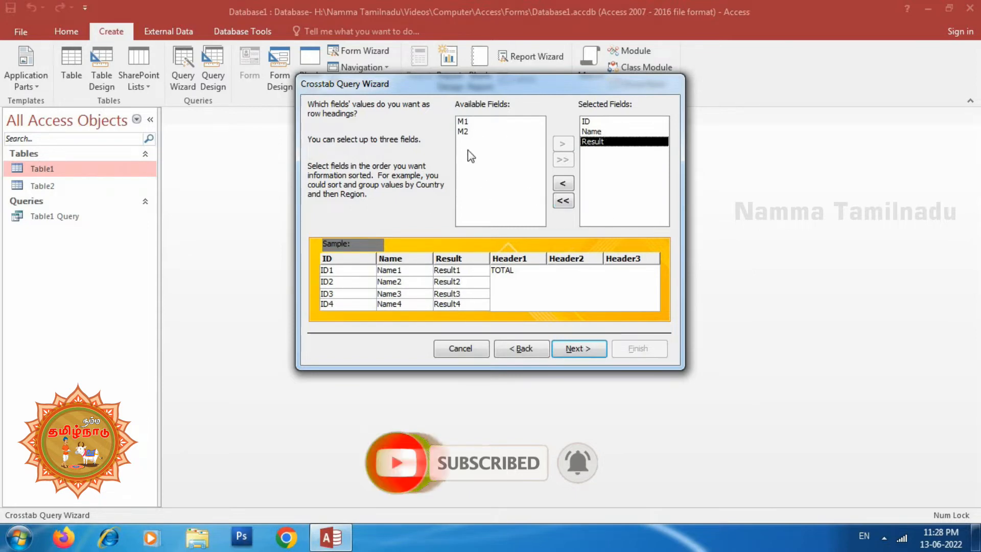
{"action": "left_click", "coordinate": [498, 132]}
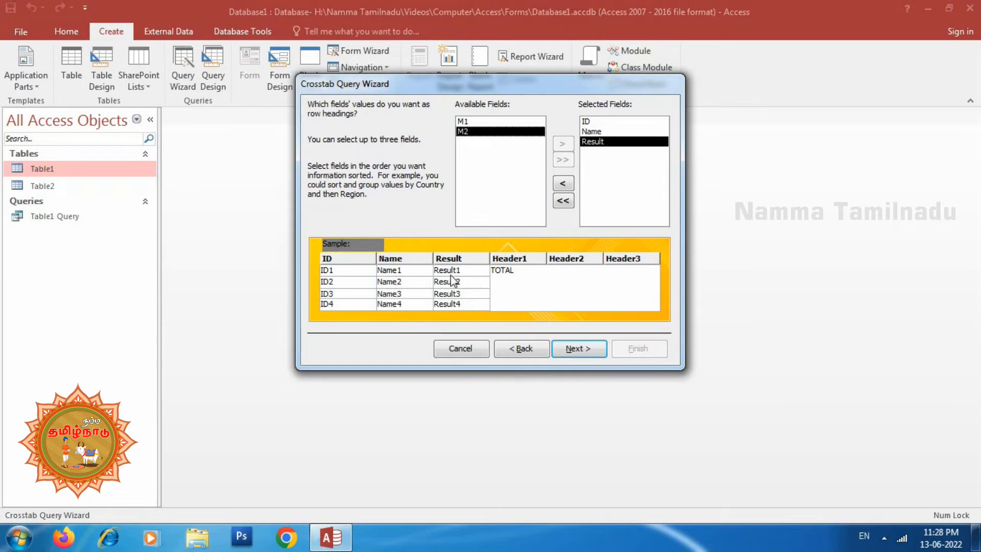
{"action": "left_click", "coordinate": [576, 350]}
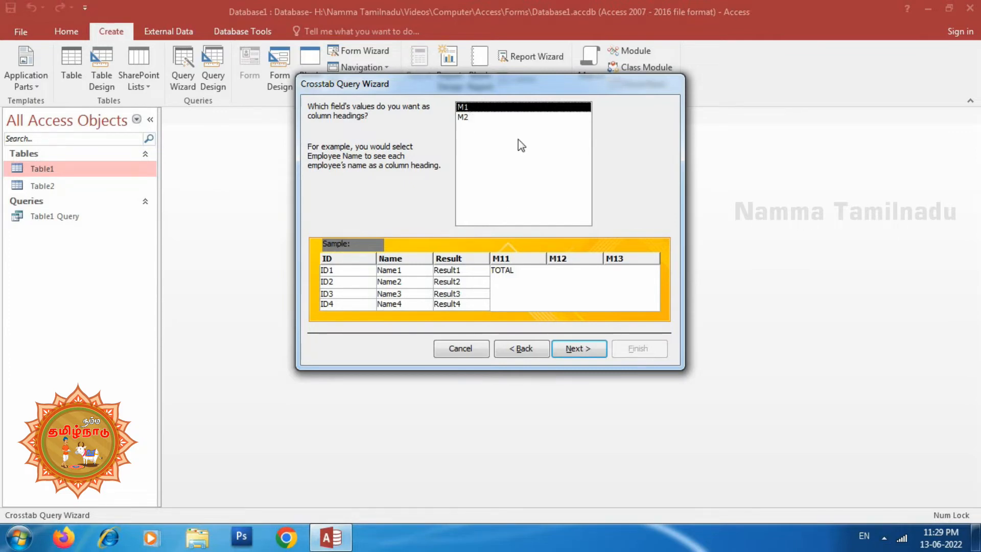
Set M1 as the column heading with the Sum of M2 as the value, and finish the query as Table1_Crosstab
{"action": "left_click", "coordinate": [573, 349]}
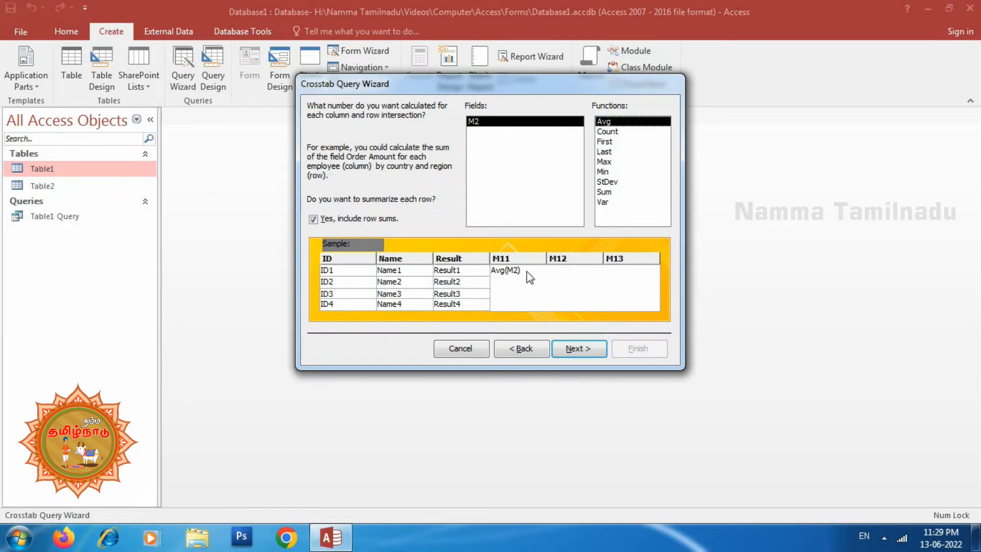
{"action": "left_click", "coordinate": [606, 193]}
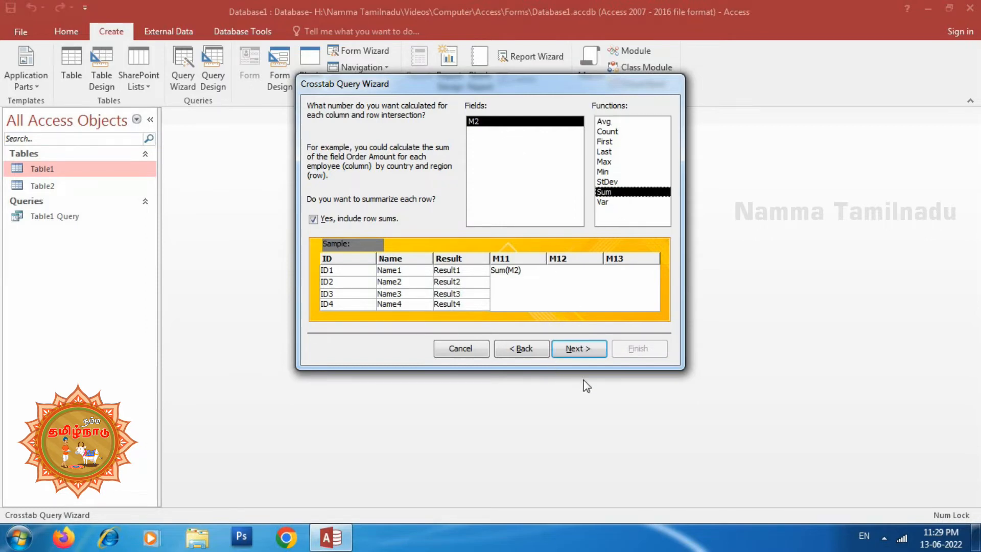
{"action": "left_click", "coordinate": [577, 349]}
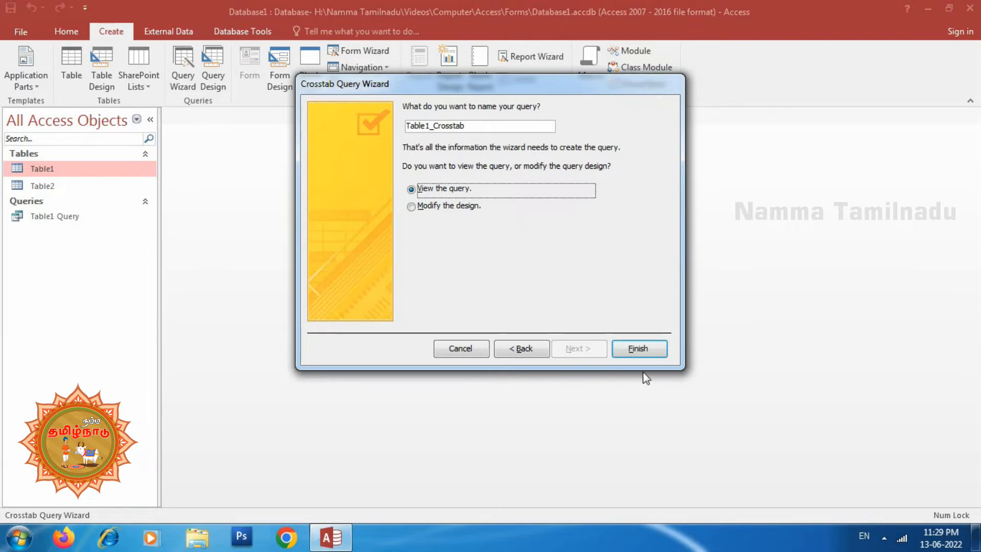
{"action": "left_click", "coordinate": [639, 349]}
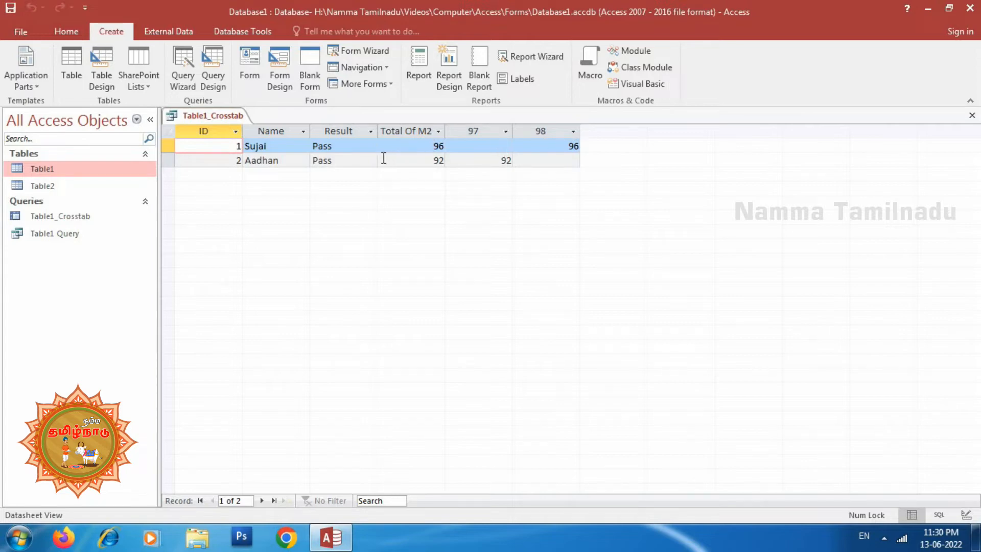
Compare the Table1 records with the Table1_Crosstab results, and close both datasheets
{"action": "double_click", "coordinate": [42, 170]}
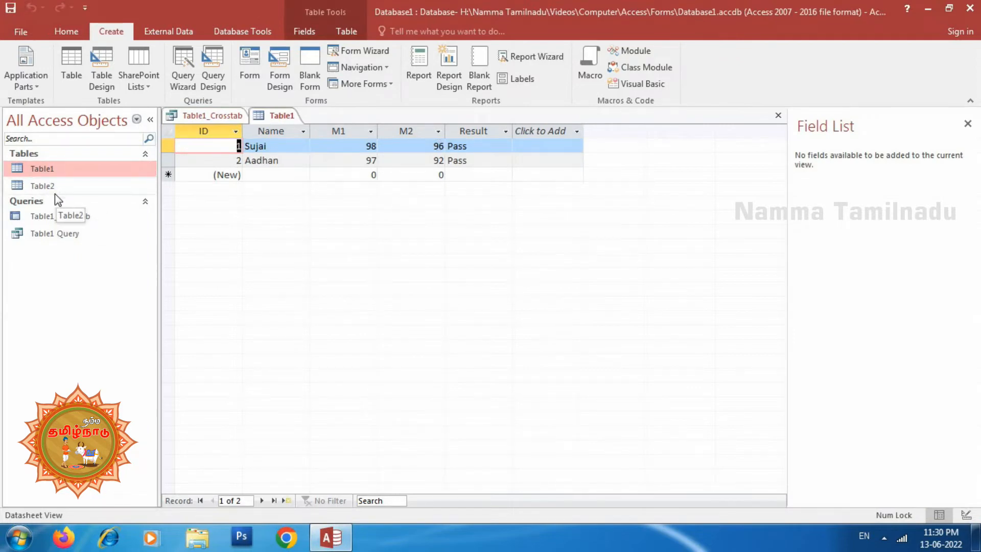
{"action": "left_click", "coordinate": [58, 216]}
{"action": "double_click", "coordinate": [57, 216]}
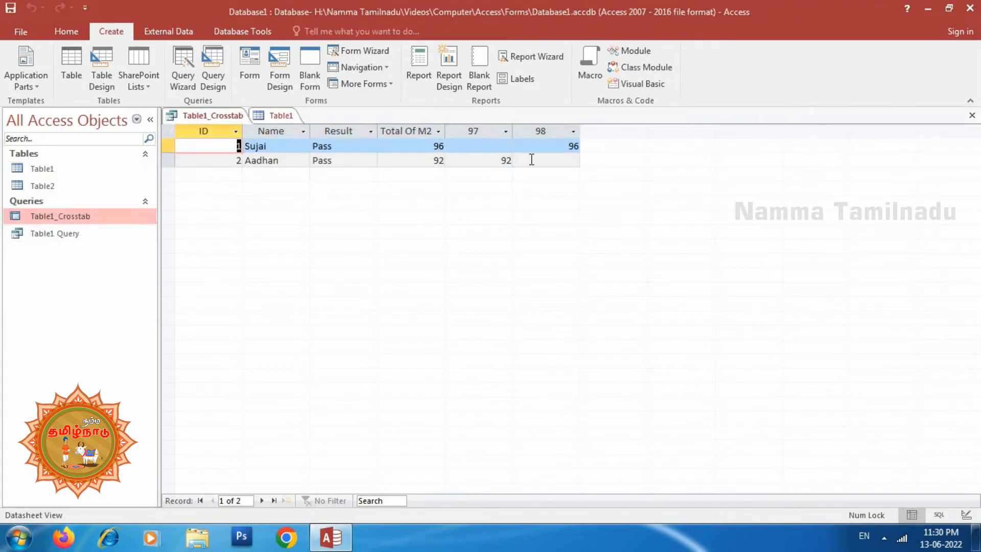
{"action": "left_click", "coordinate": [973, 115]}
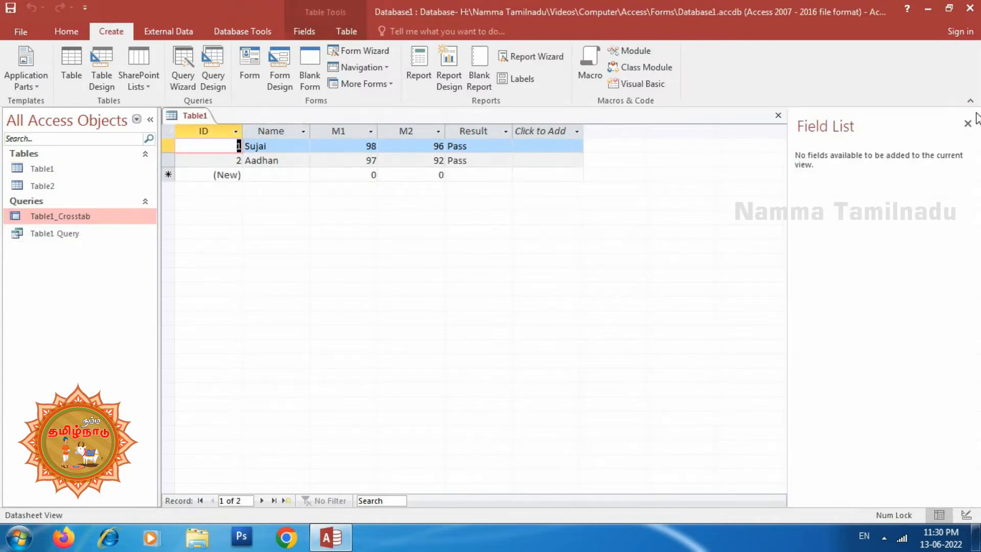
{"action": "left_click", "coordinate": [778, 118]}
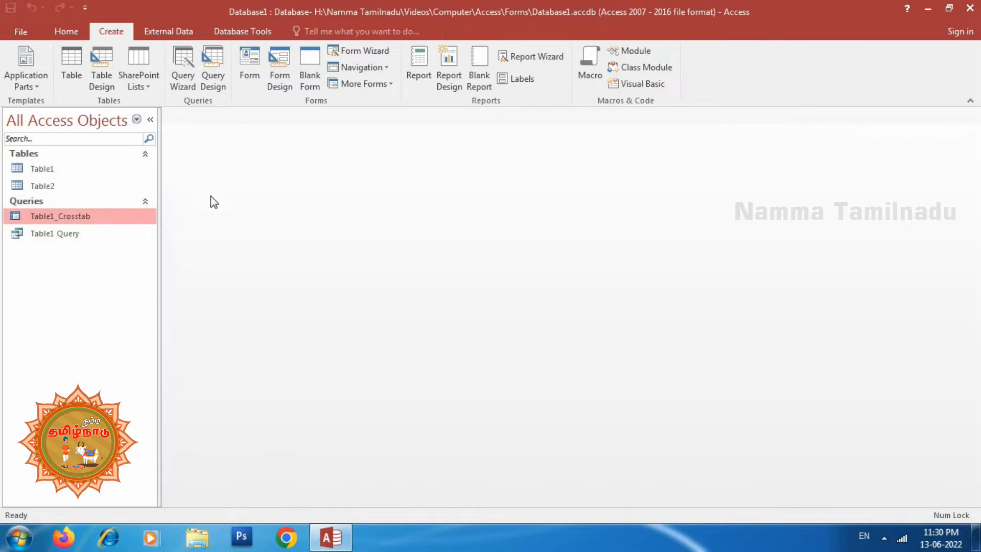
Start a Find Duplicates Query Wizard query that searches Table1
{"action": "left_click", "coordinate": [186, 89]}
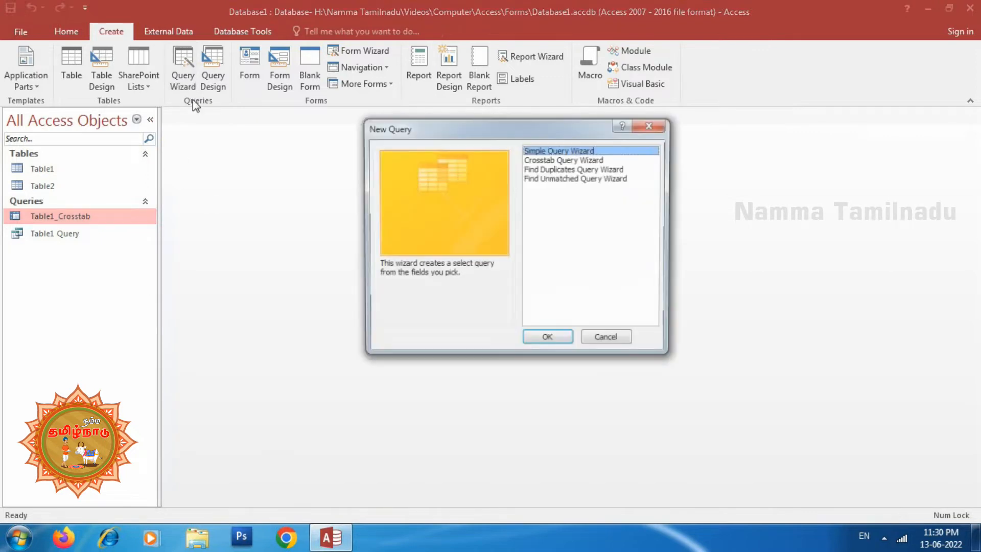
{"action": "left_click", "coordinate": [567, 170]}
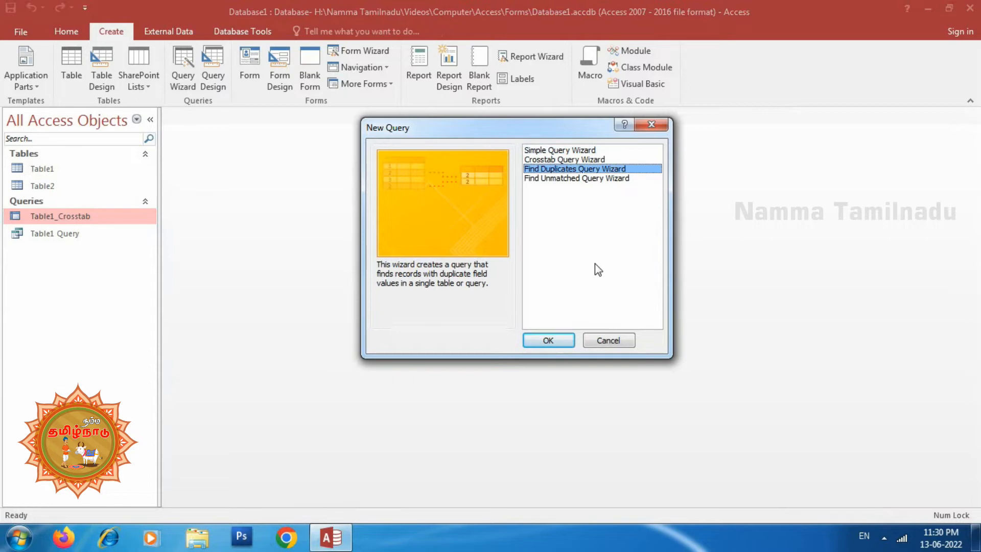
{"action": "left_click", "coordinate": [549, 340]}
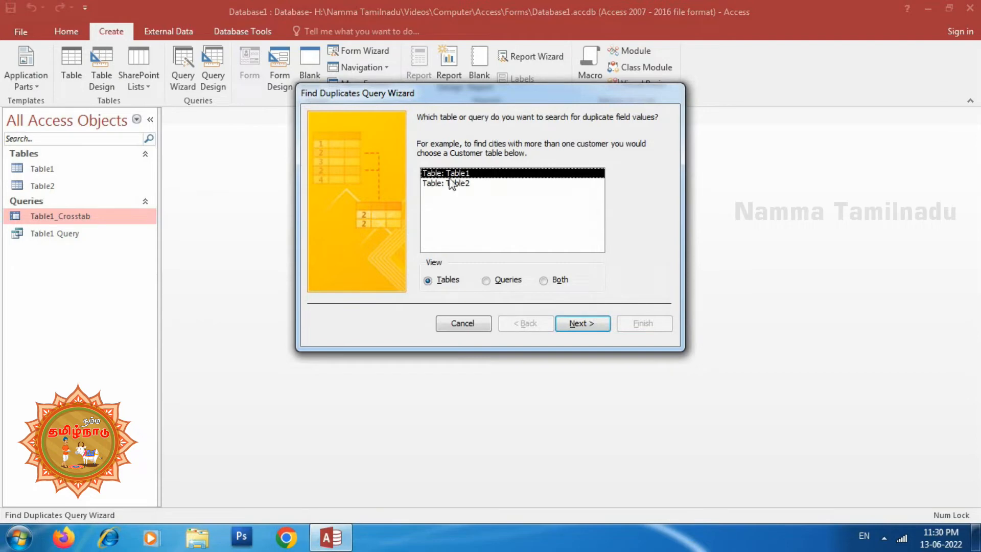
{"action": "left_click", "coordinate": [584, 324]}
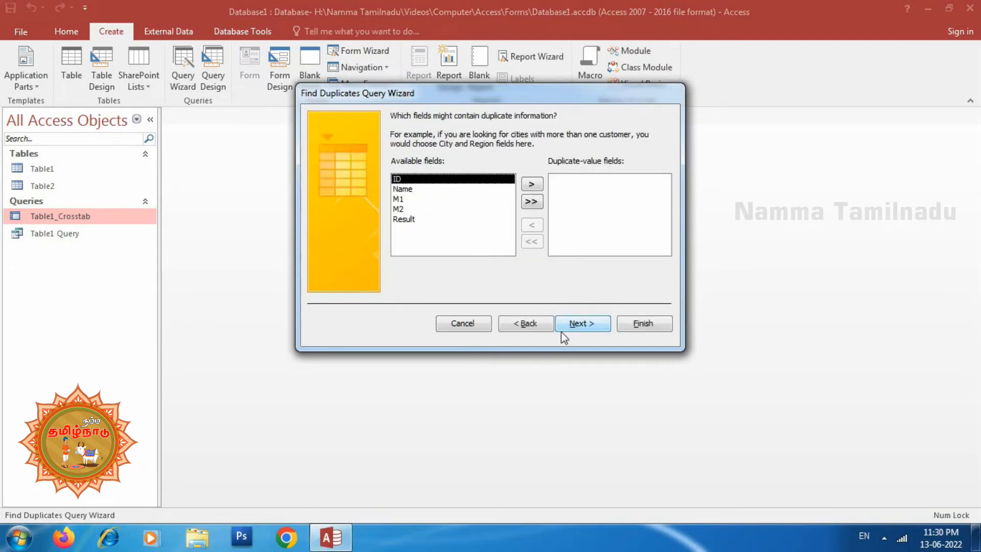
Set the Result field as the duplicate-value field for the Find Duplicates query
{"action": "left_click", "coordinate": [408, 221]}
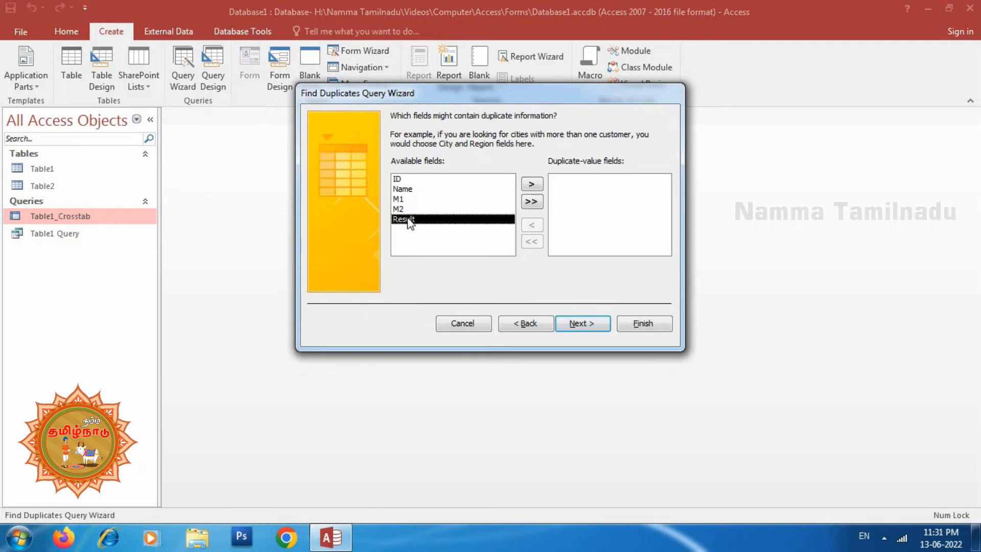
{"action": "left_click", "coordinate": [532, 185]}
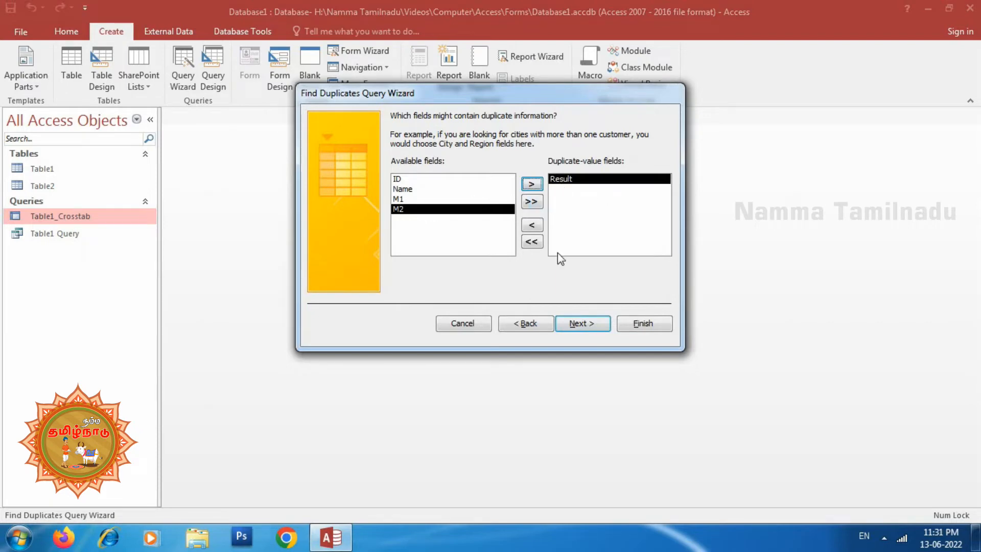
{"action": "left_click", "coordinate": [576, 327]}
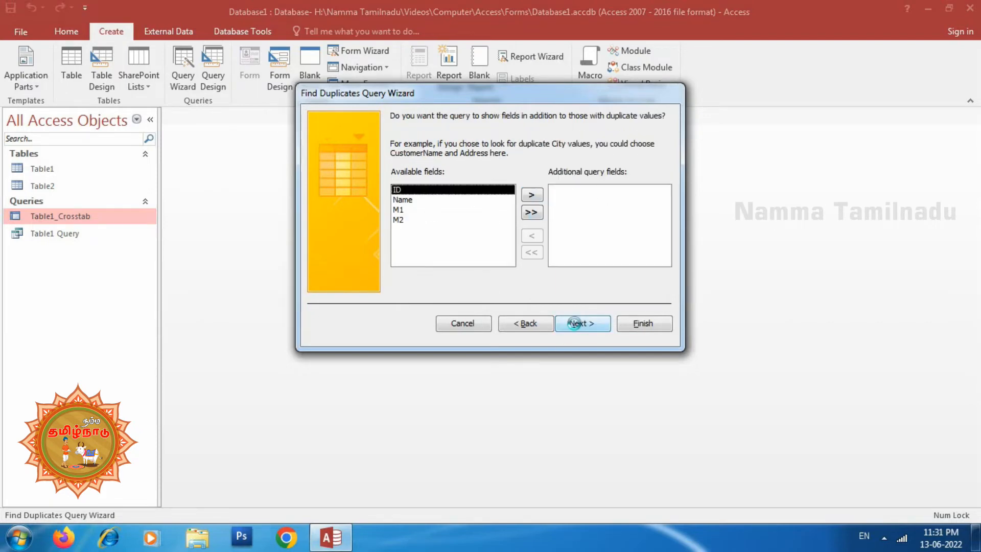
Add ID as an additional query field, finish the query as Find duplicates for Table1, and close its results
{"action": "left_click", "coordinate": [412, 201]}
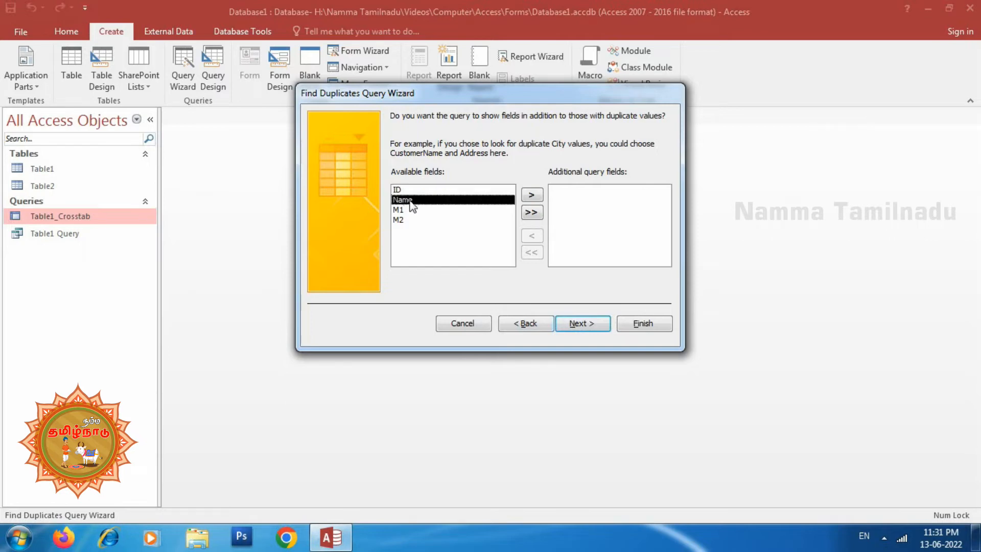
{"action": "left_click", "coordinate": [409, 189]}
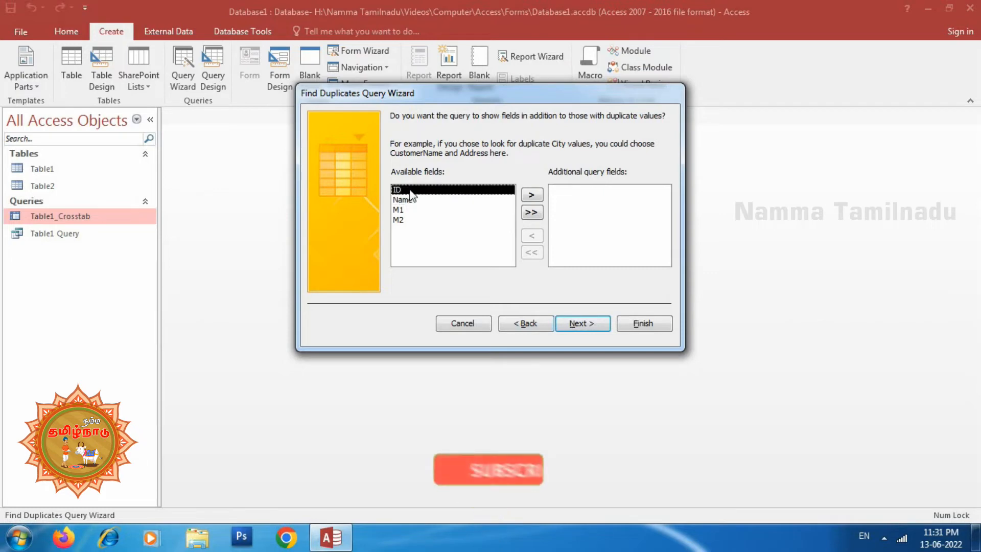
{"action": "left_click", "coordinate": [532, 195]}
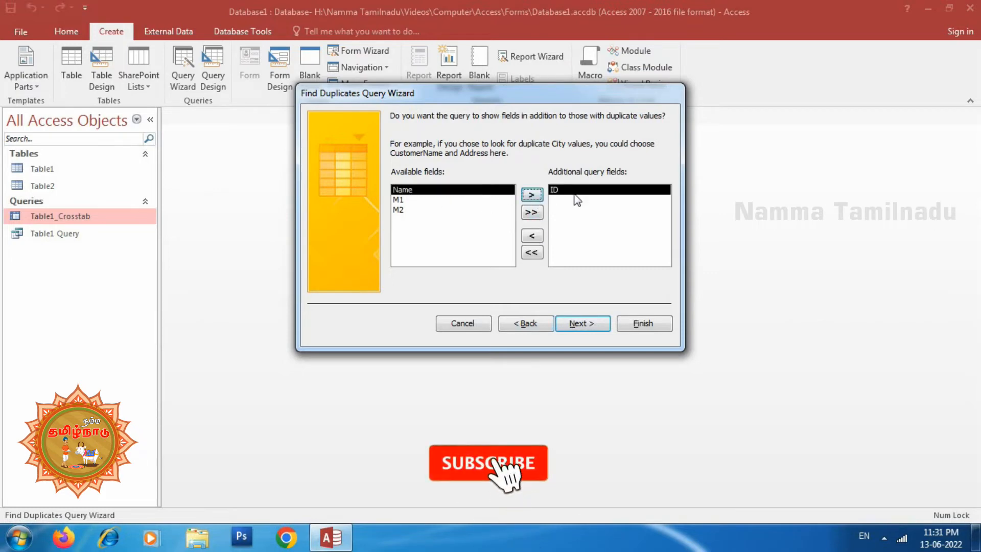
{"action": "left_click", "coordinate": [580, 323]}
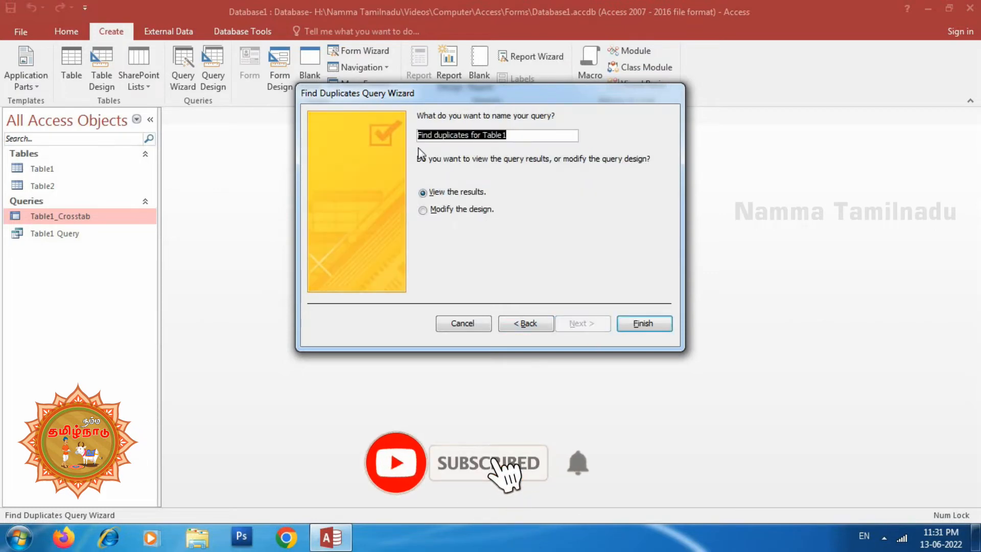
{"action": "left_click", "coordinate": [644, 323]}
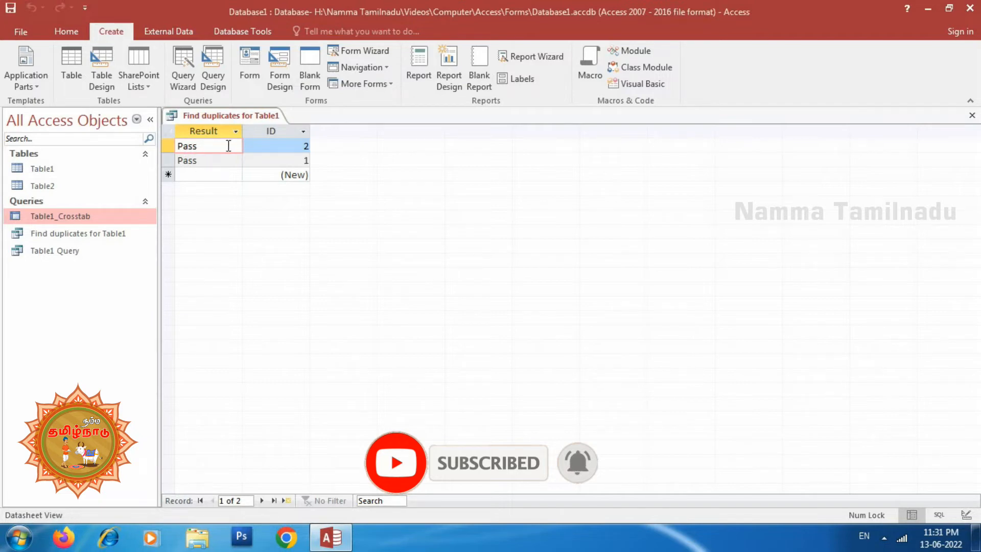
{"action": "left_click", "coordinate": [284, 147]}
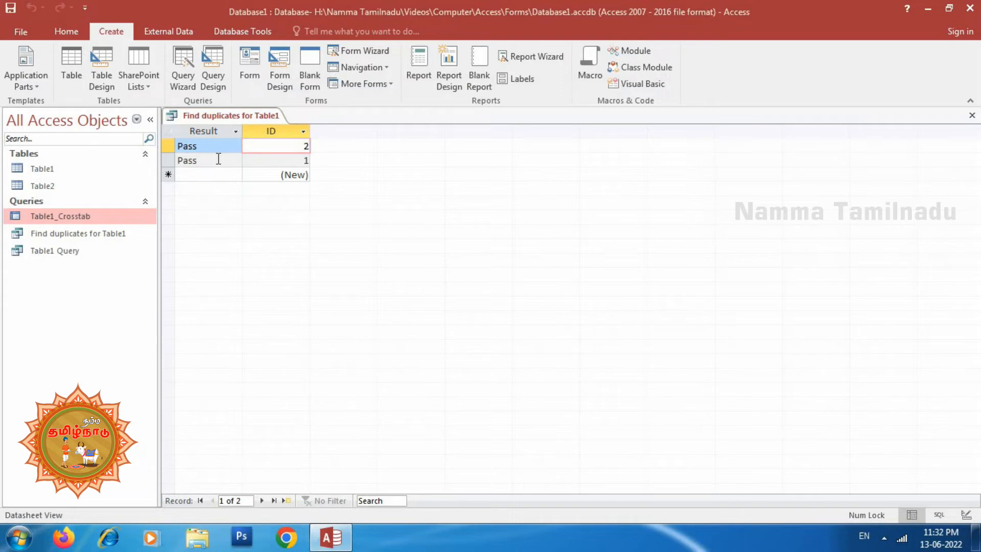
{"action": "left_click", "coordinate": [973, 116]}
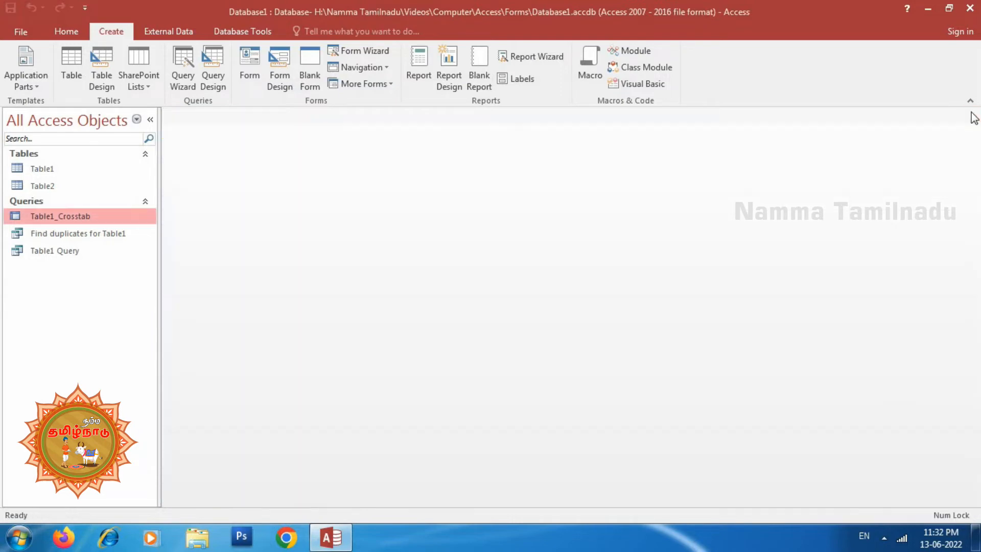
Start a Find Unmatched Query Wizard query listing Table1 records, with Table2 as the table of related records
{"action": "left_click", "coordinate": [191, 79]}
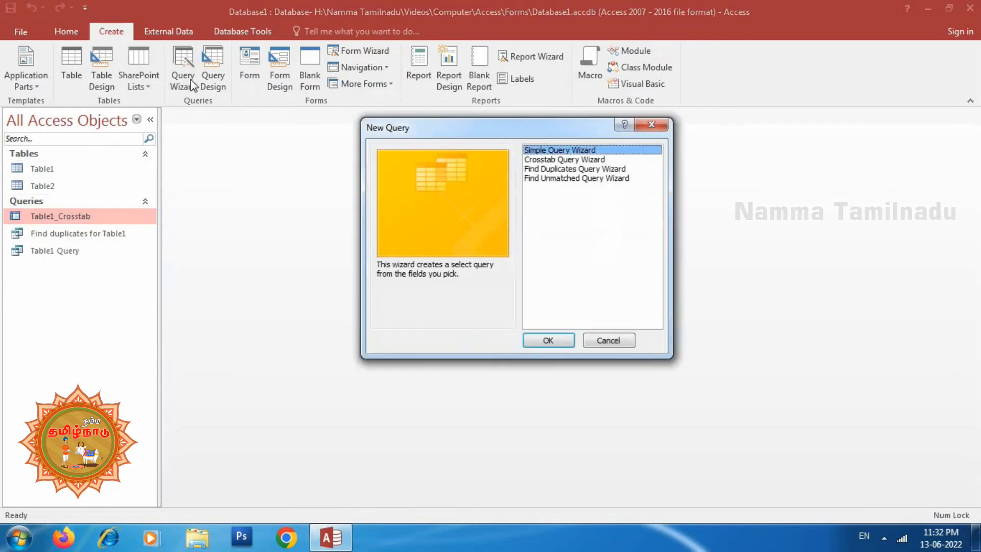
{"action": "left_click", "coordinate": [569, 178]}
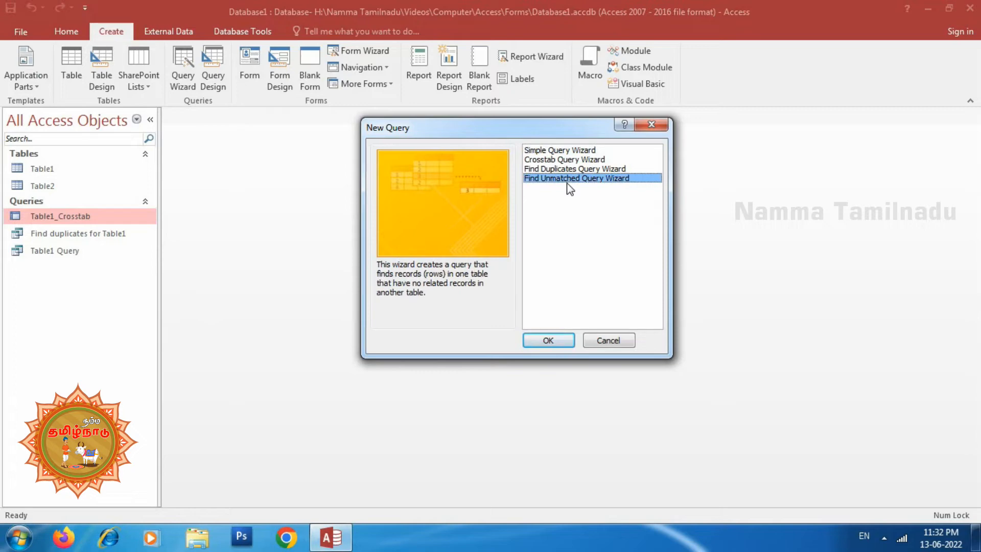
{"action": "left_click", "coordinate": [554, 344]}
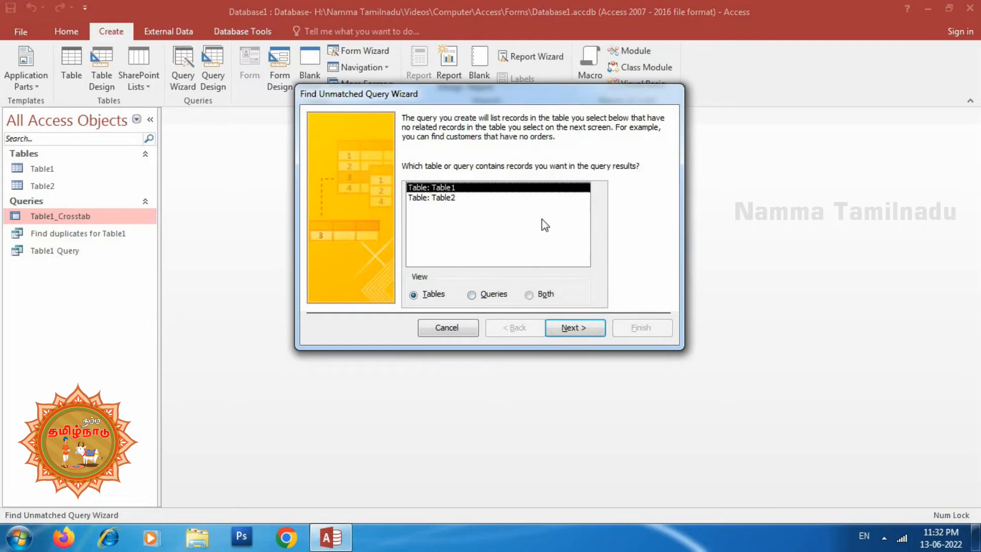
{"action": "left_click", "coordinate": [572, 329]}
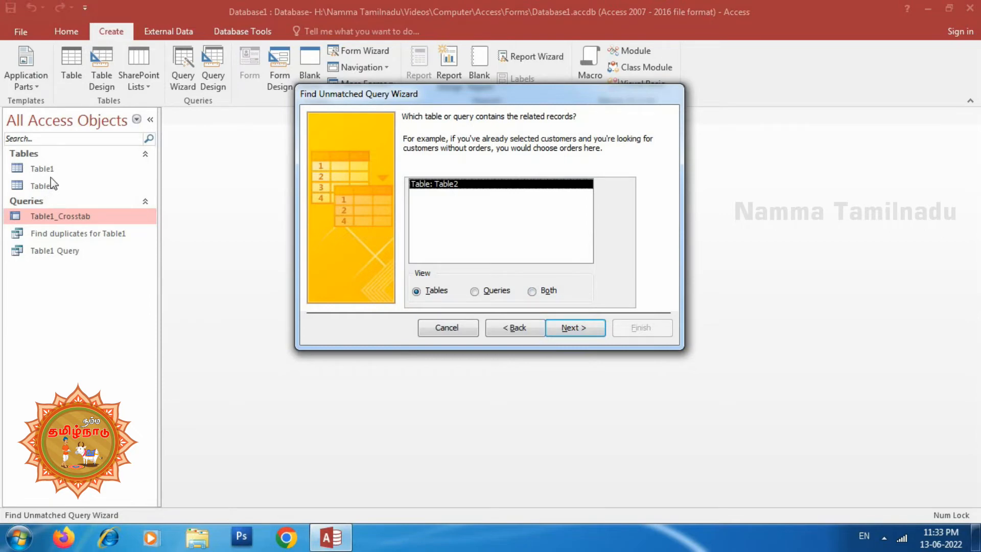
{"action": "left_click", "coordinate": [571, 332]}
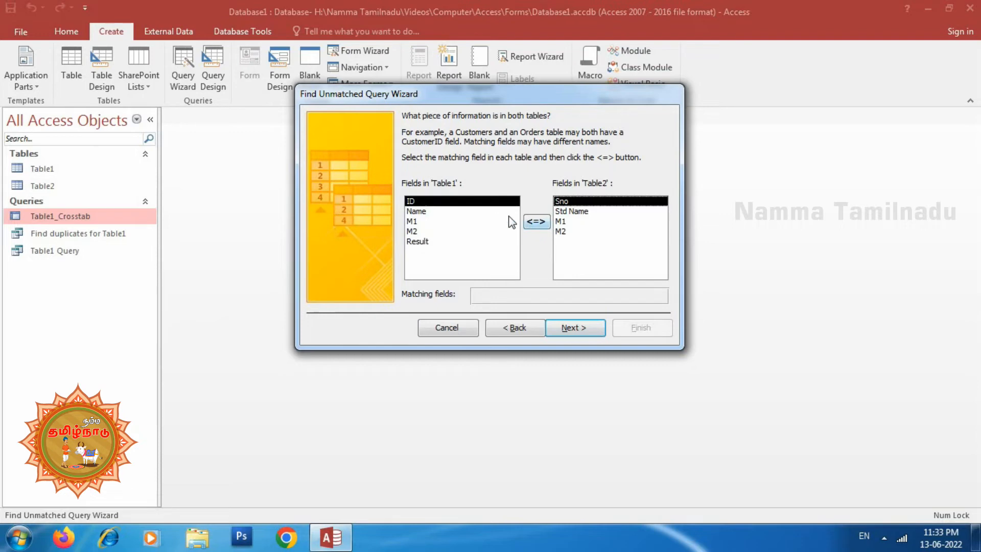
Match the M2 field of Table1 with the M2 field of Table2
{"action": "left_click", "coordinate": [413, 233]}
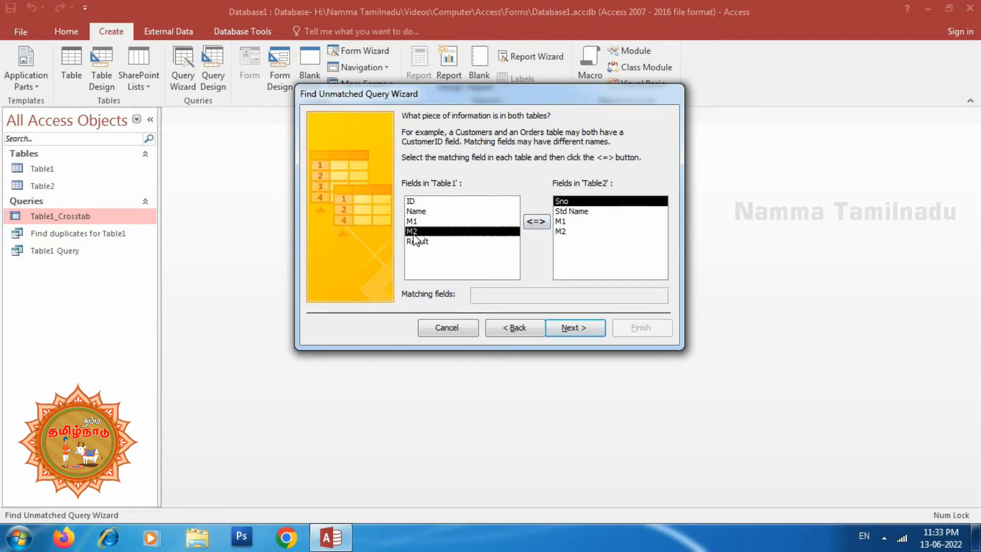
{"action": "left_click", "coordinate": [565, 231]}
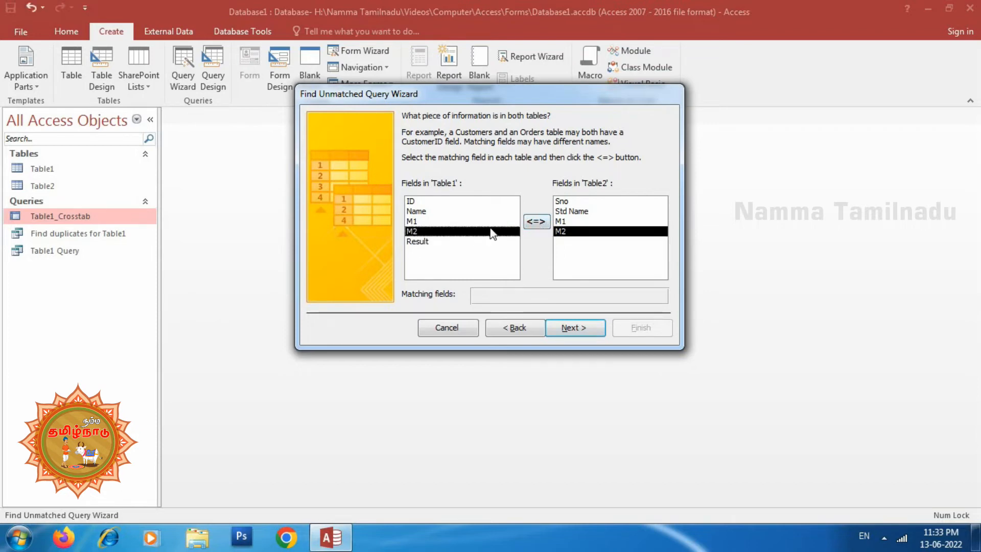
{"action": "left_click", "coordinate": [533, 224]}
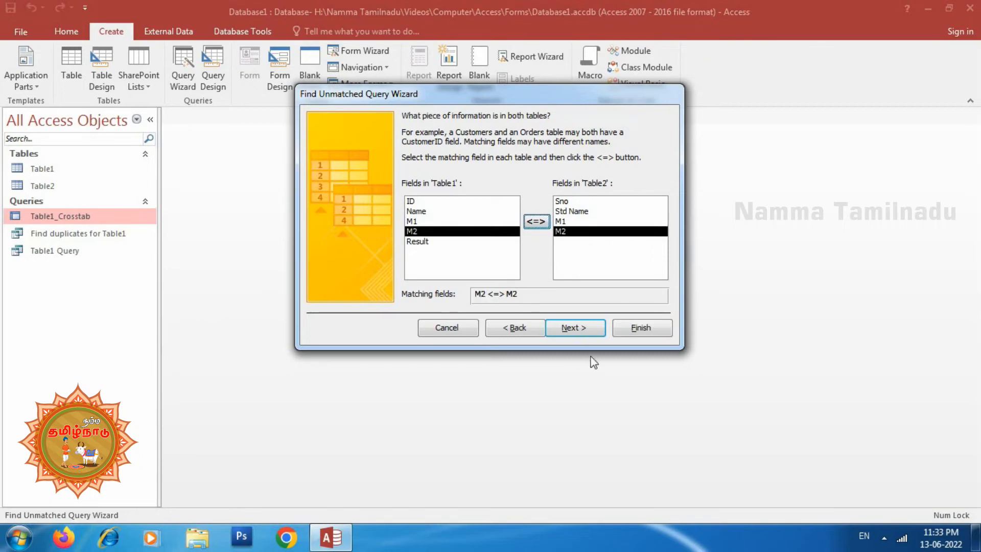
{"action": "left_click", "coordinate": [581, 327]}
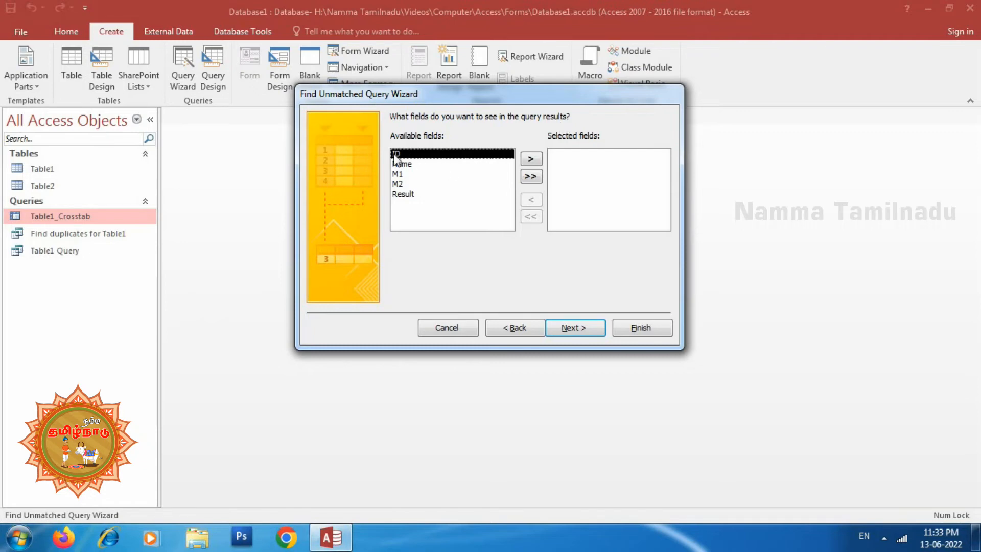
Include the ID and Name fields in the results and finish the query as Table1 Without Matching Table2
{"action": "left_click", "coordinate": [541, 159]}
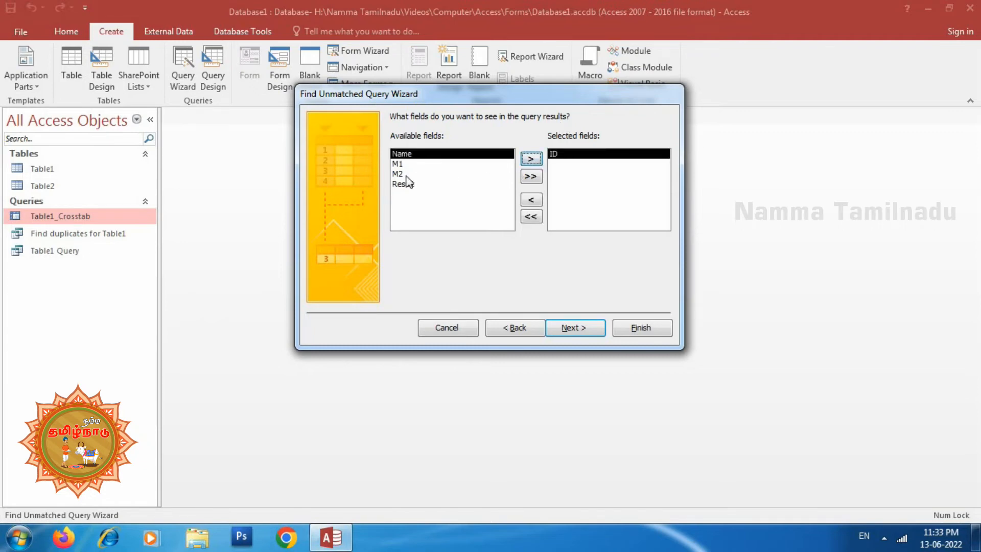
{"action": "left_click", "coordinate": [532, 159]}
{"action": "left_click", "coordinate": [571, 327]}
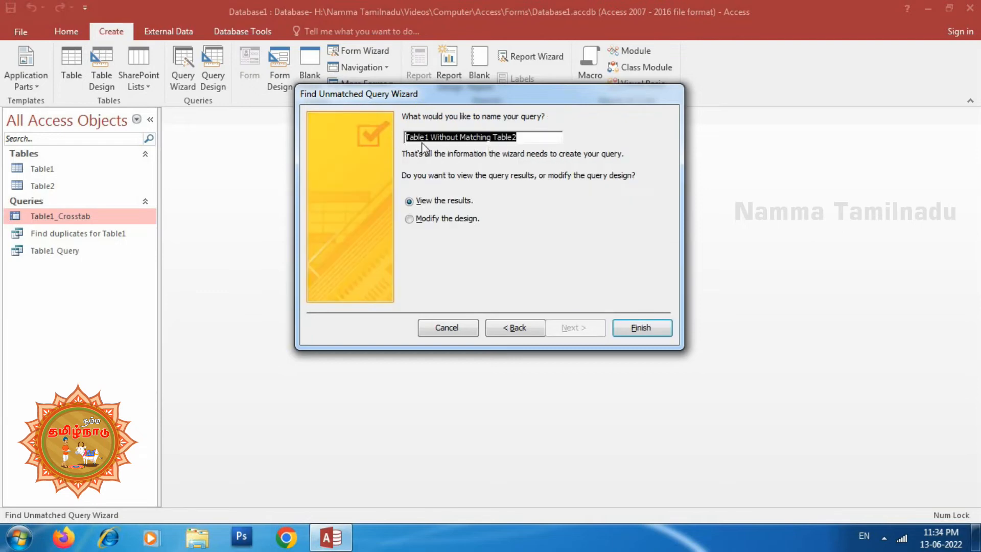
{"action": "left_click", "coordinate": [642, 327]}
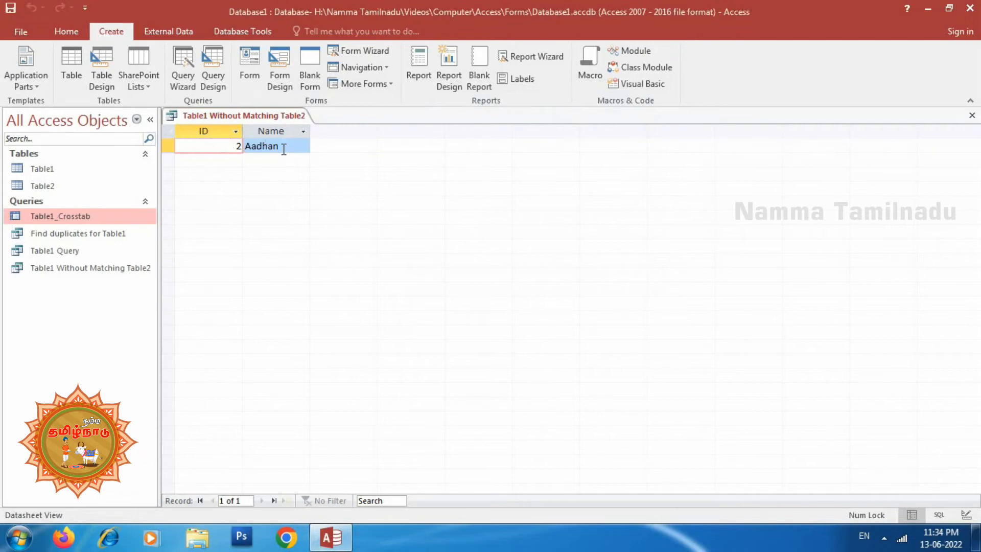
Open Table1 and Table2 and compare the M2 values of the second record in both tables
{"action": "double_click", "coordinate": [44, 169]}
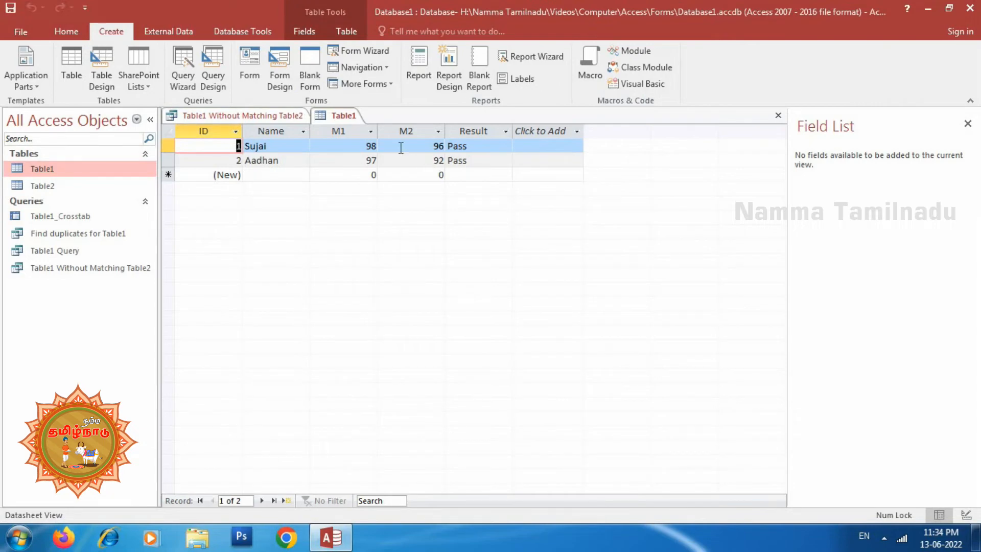
{"action": "left_click", "coordinate": [41, 185]}
{"action": "double_click", "coordinate": [42, 185]}
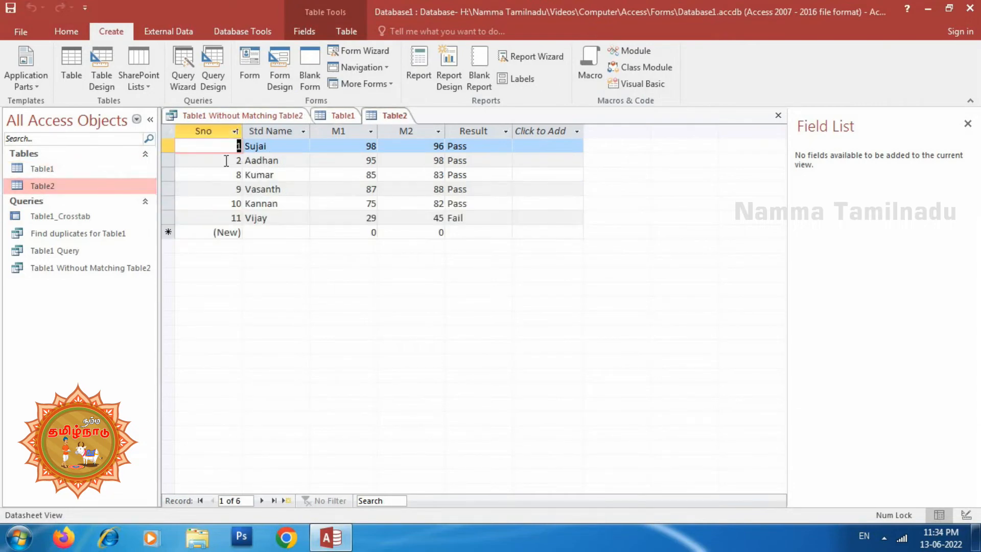
{"action": "left_click", "coordinate": [339, 160]}
{"action": "left_click", "coordinate": [435, 161]}
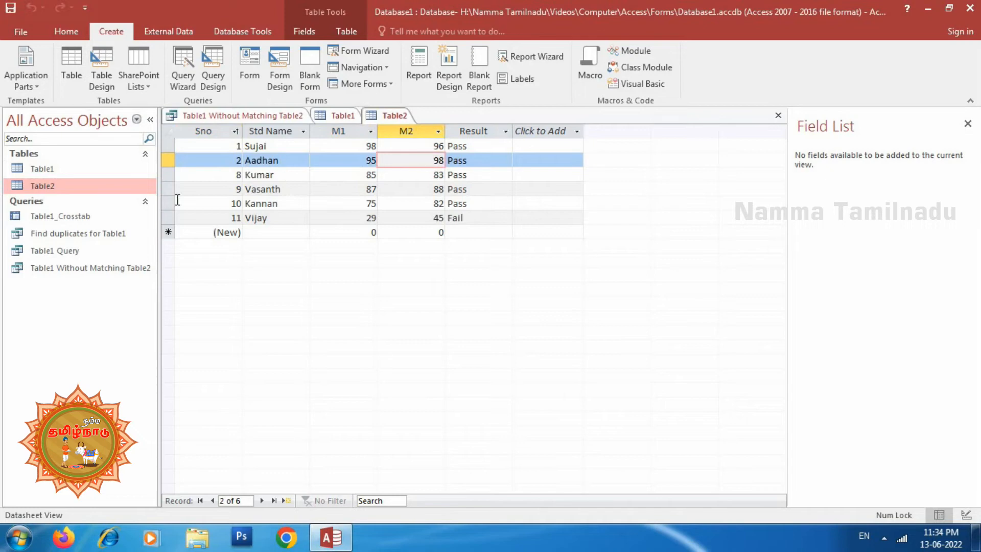
{"action": "double_click", "coordinate": [35, 169]}
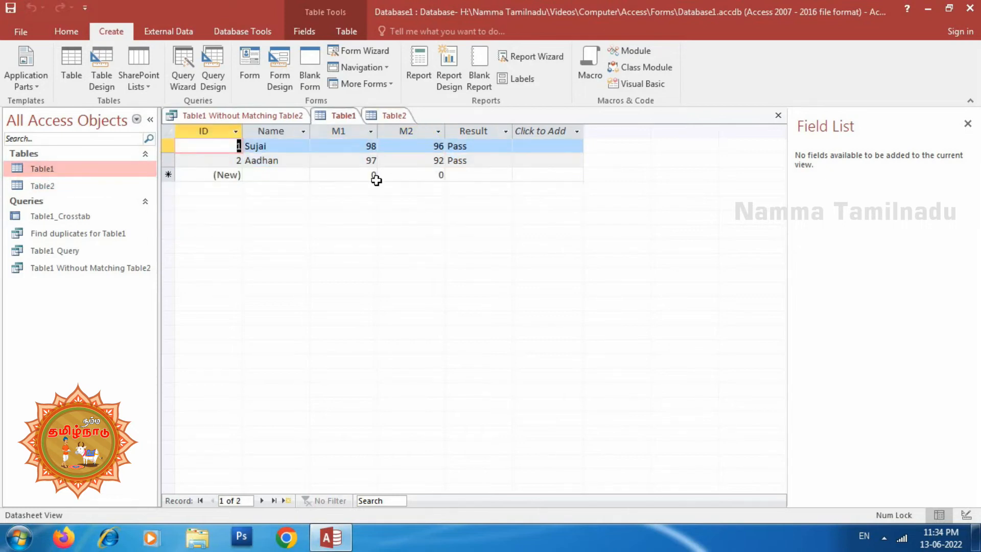
{"action": "left_click", "coordinate": [418, 162]}
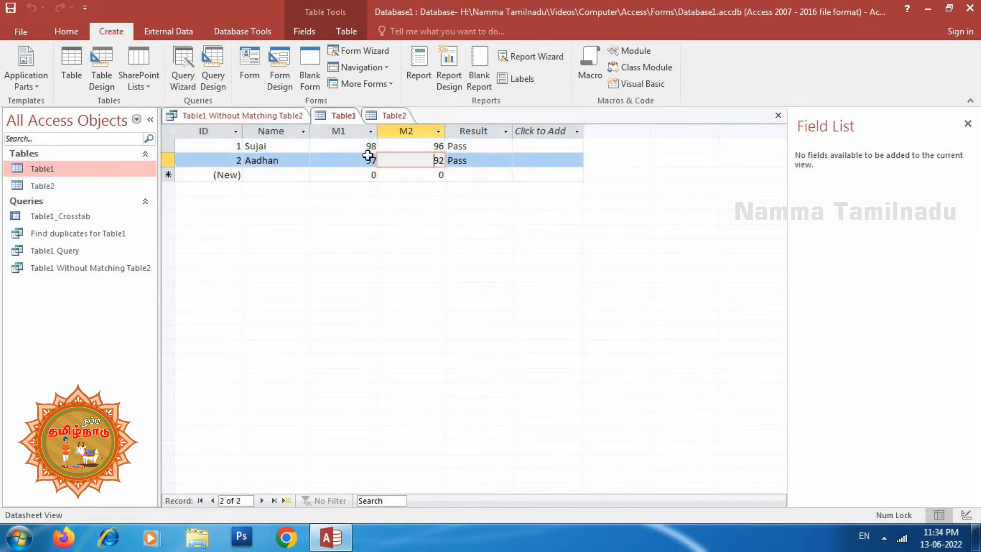
Return to the Table1 Without Matching Table2 results, and close the query and both table datasheets
{"action": "left_click", "coordinate": [235, 117]}
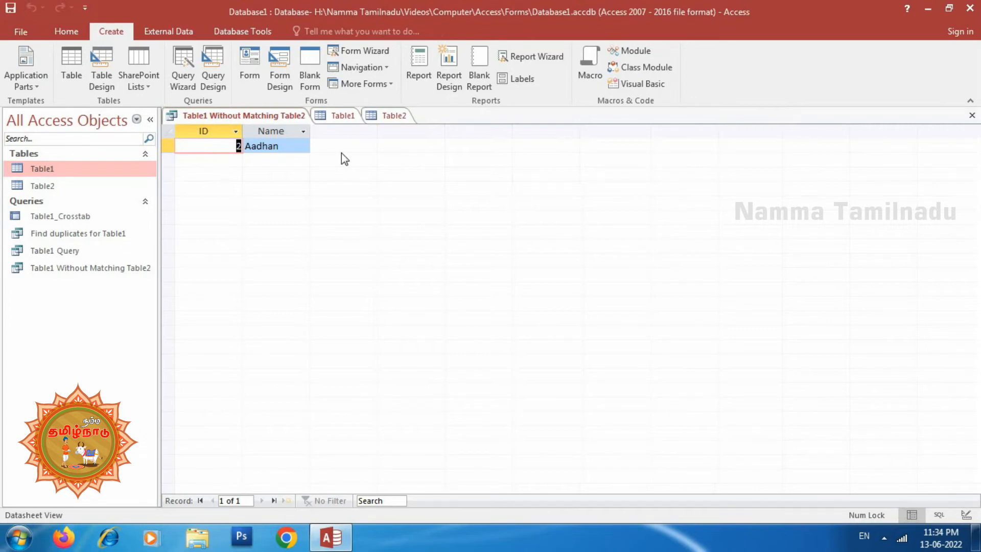
{"action": "left_click", "coordinate": [973, 117]}
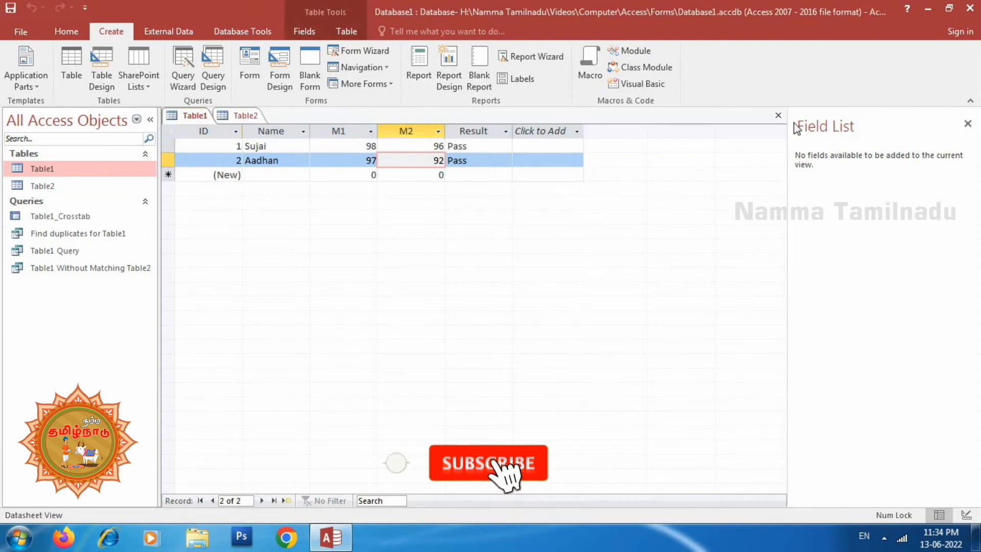
{"action": "left_click", "coordinate": [778, 116]}
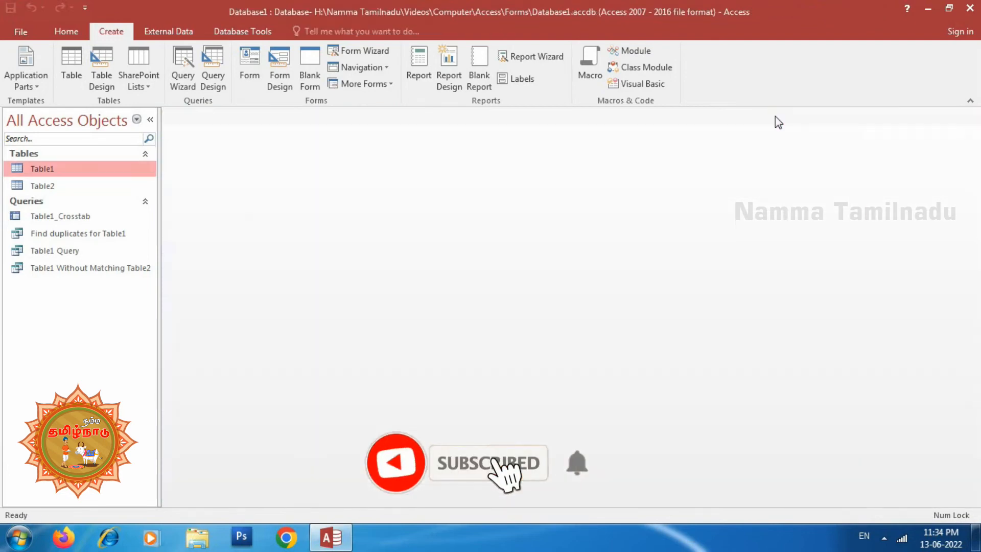
Create a new blank query in Design view and add Table2 to it
{"action": "left_click", "coordinate": [182, 66]}
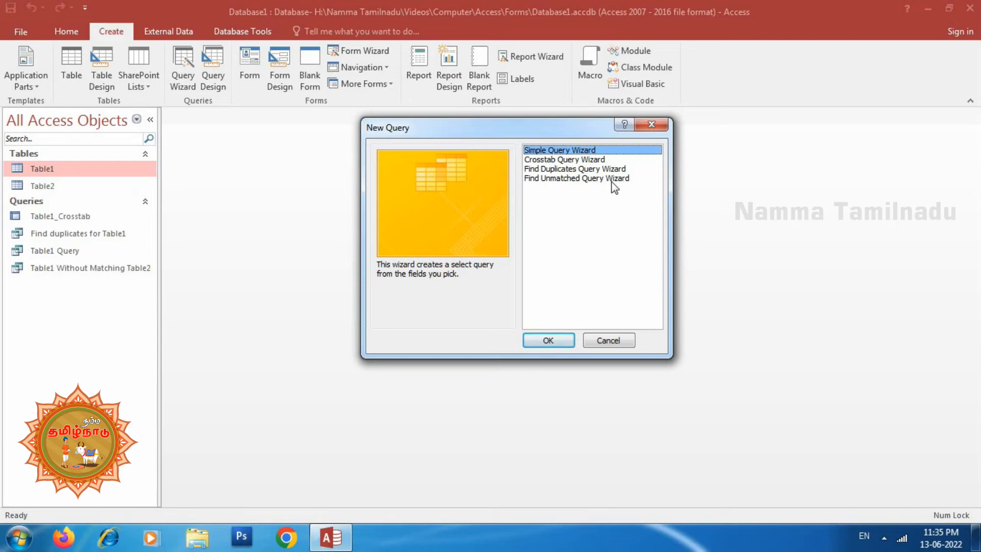
{"action": "left_click", "coordinate": [618, 340]}
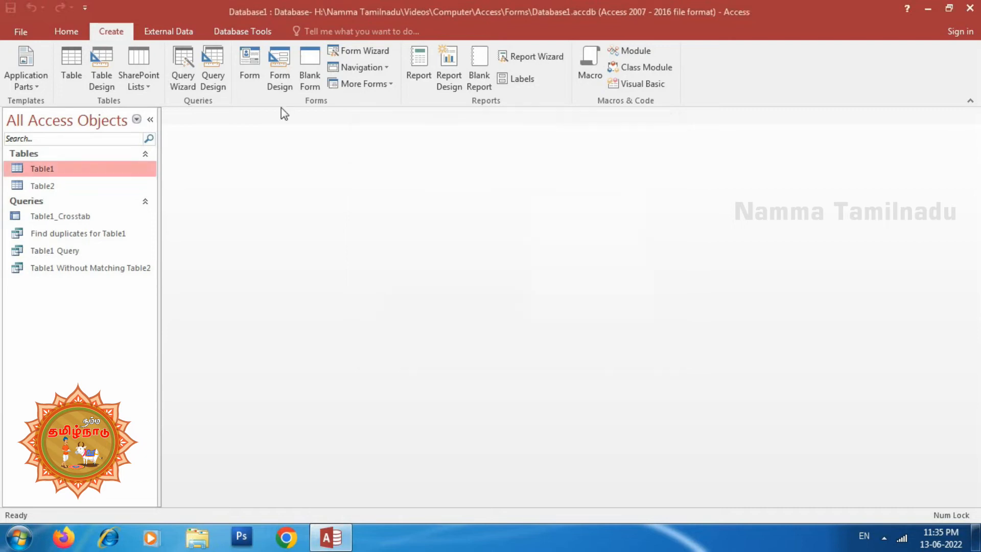
{"action": "left_click", "coordinate": [213, 88]}
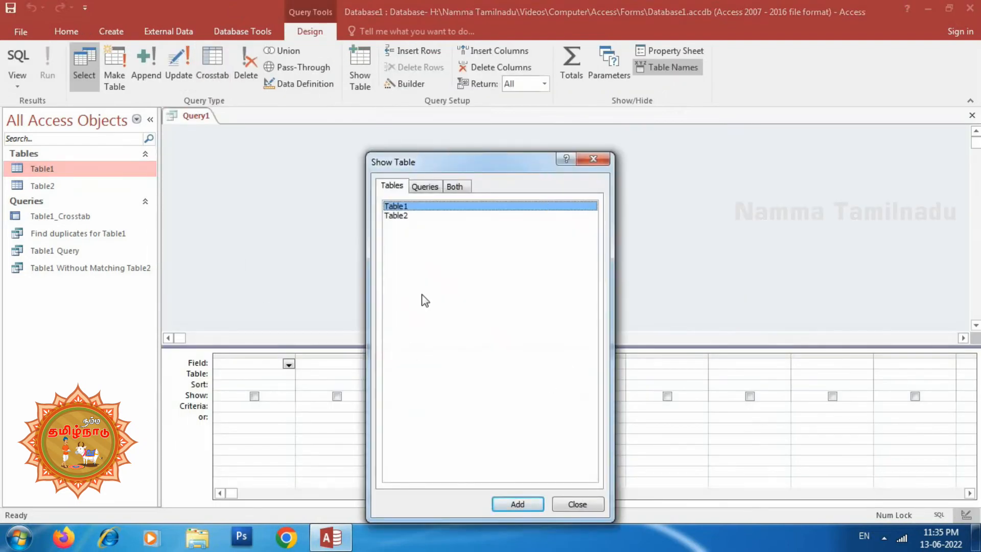
{"action": "left_click_drag", "start_coordinate": [477, 169], "coordinate": [471, 125]}
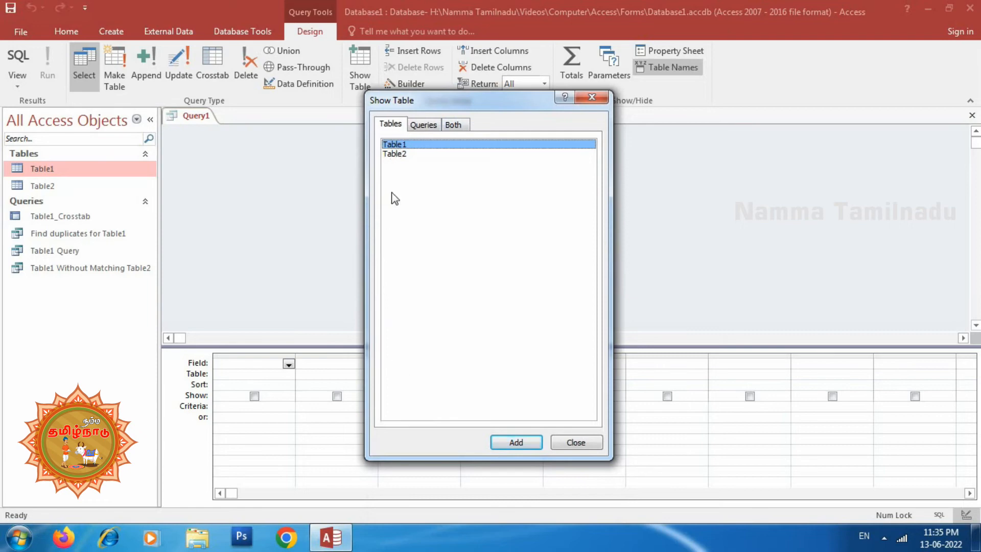
{"action": "left_click", "coordinate": [398, 155]}
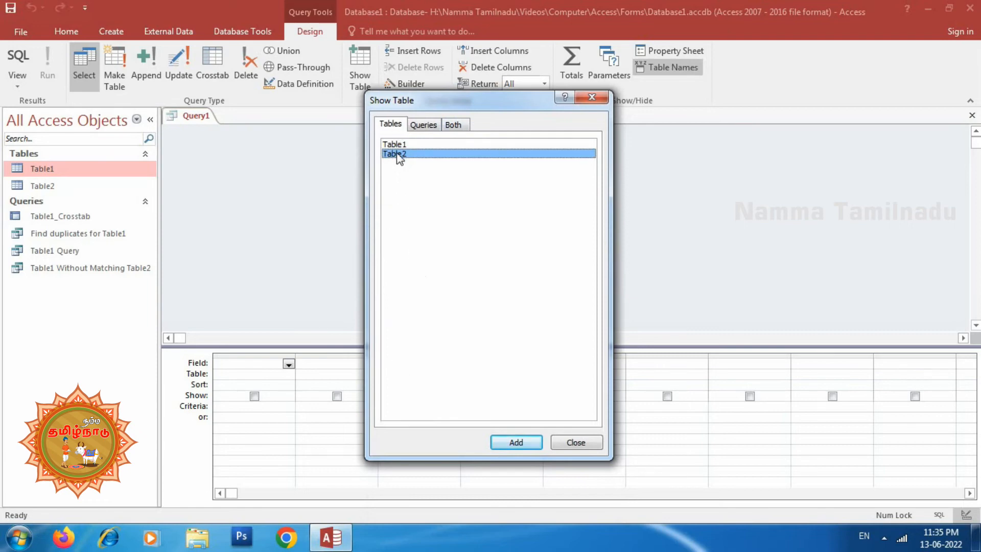
{"action": "left_click", "coordinate": [516, 443]}
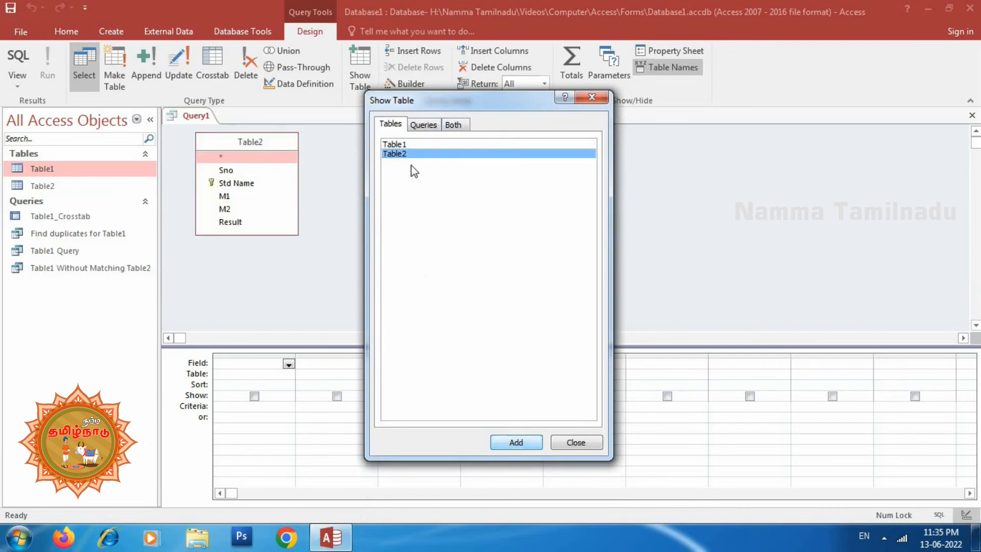
{"action": "left_click", "coordinate": [575, 442]}
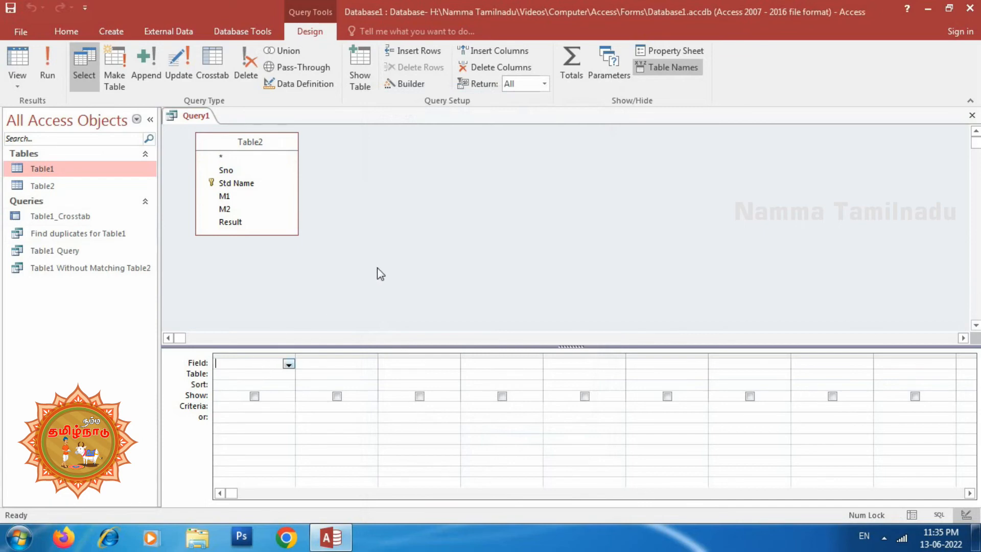
Add the Sno, Std Name and Result fields of Table2 to the first three columns of the query grid
{"action": "left_click", "coordinate": [290, 364]}
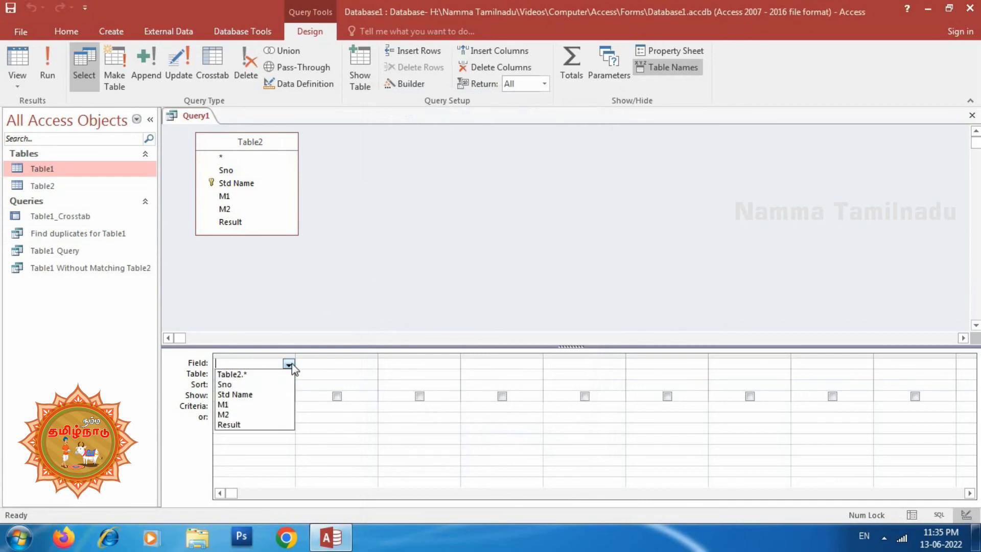
{"action": "left_click", "coordinate": [247, 386]}
{"action": "left_click", "coordinate": [371, 364]}
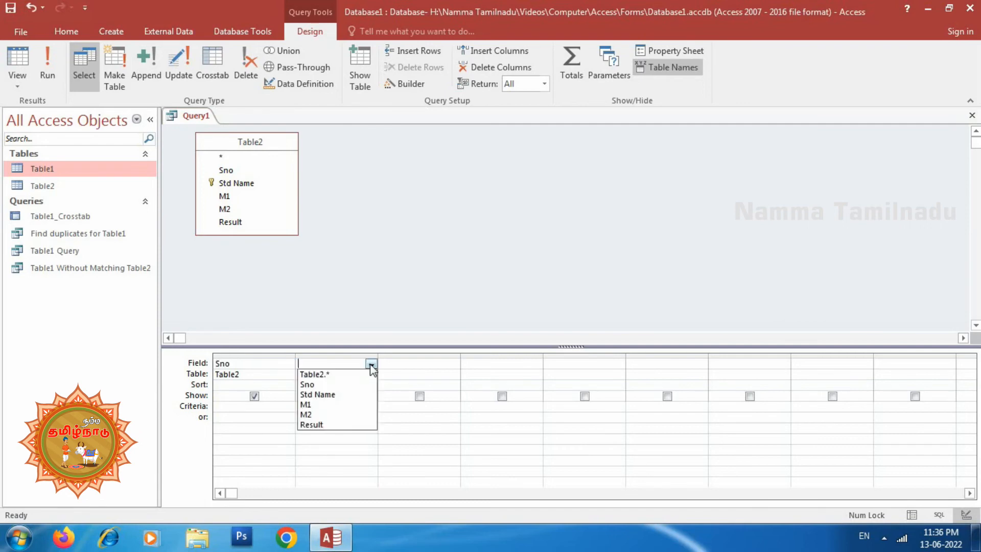
{"action": "left_click", "coordinate": [324, 398]}
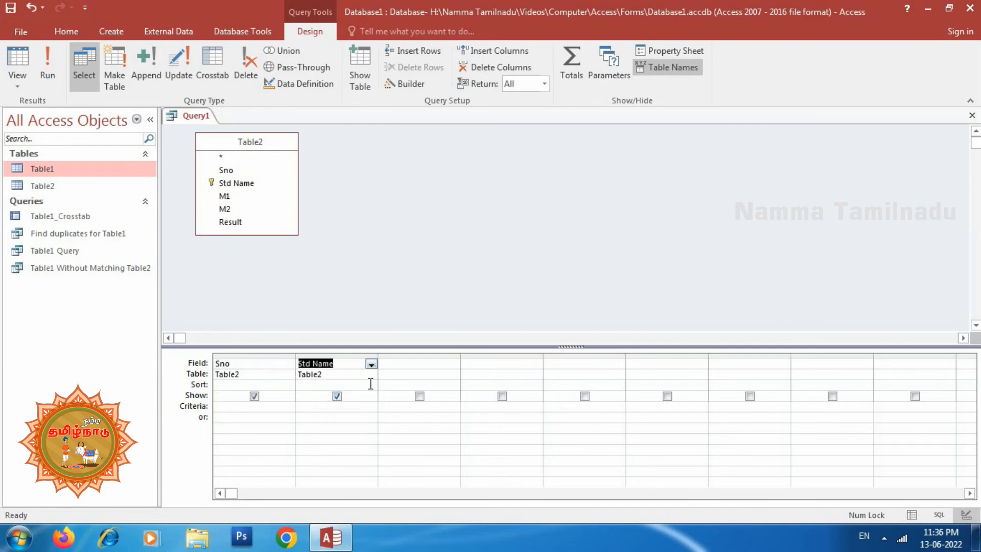
{"action": "left_click", "coordinate": [452, 364]}
{"action": "left_click", "coordinate": [401, 426]}
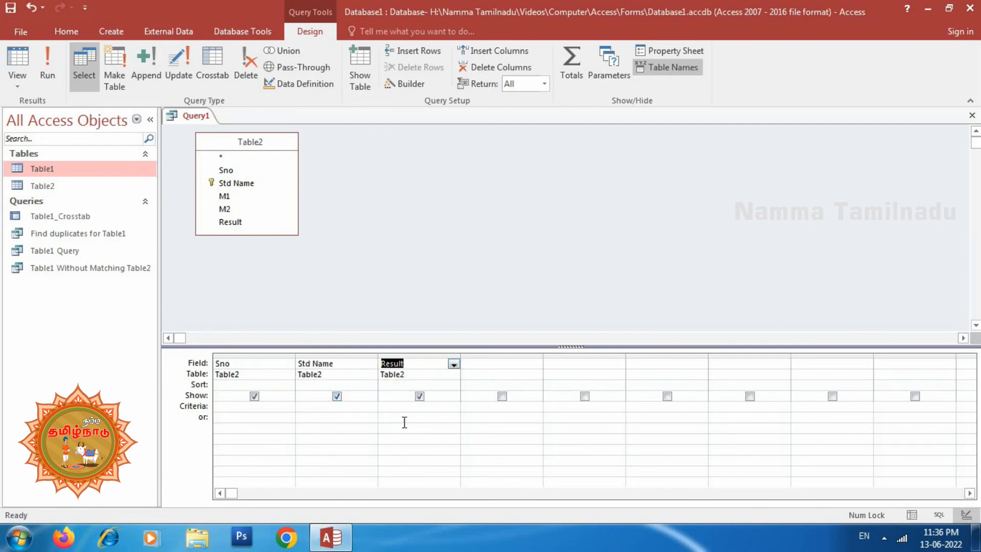
Save the query as Query1 and close it
{"action": "left_click", "coordinate": [10, 8]}
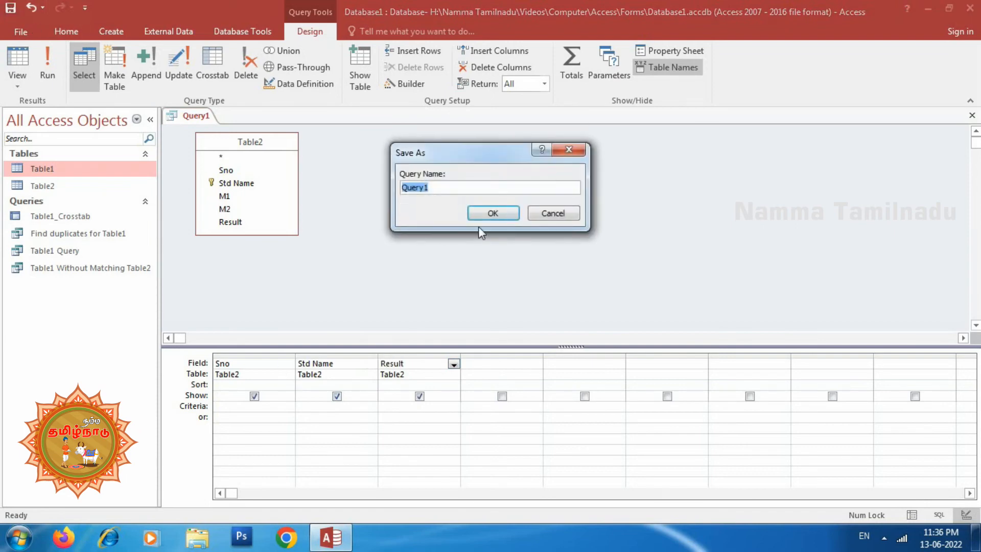
{"action": "left_click", "coordinate": [493, 214]}
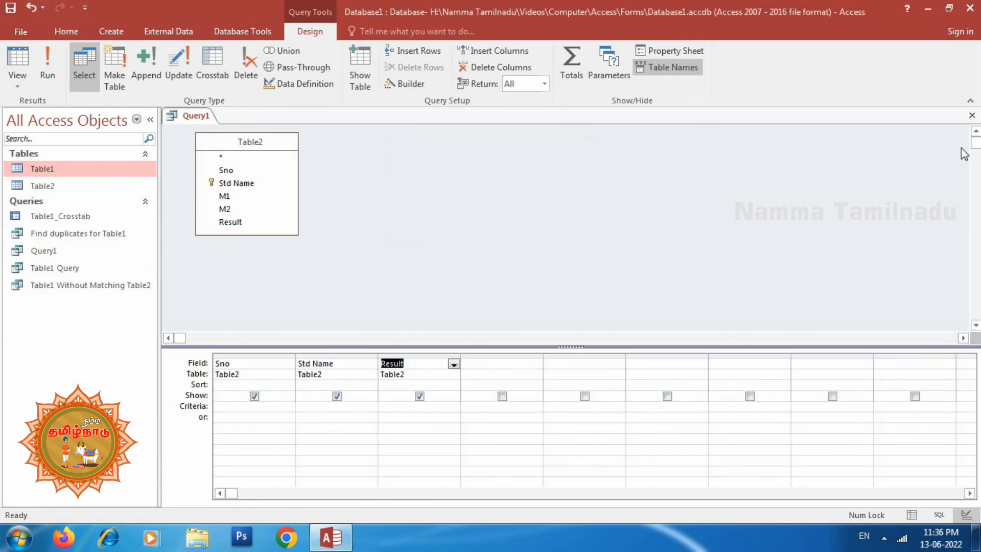
{"action": "left_click", "coordinate": [972, 116]}
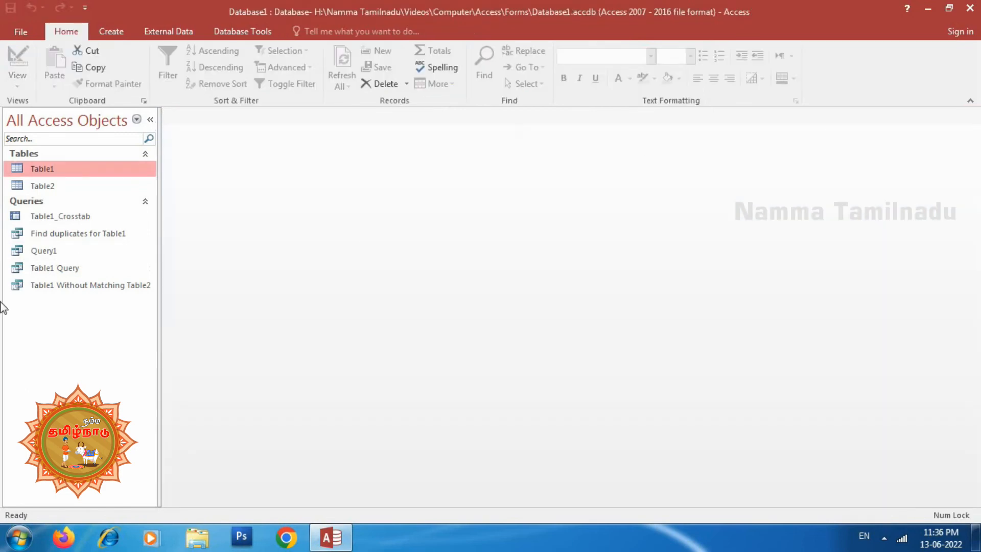
View the results of Query1, review its design and results again, and close the query
{"action": "double_click", "coordinate": [44, 250]}
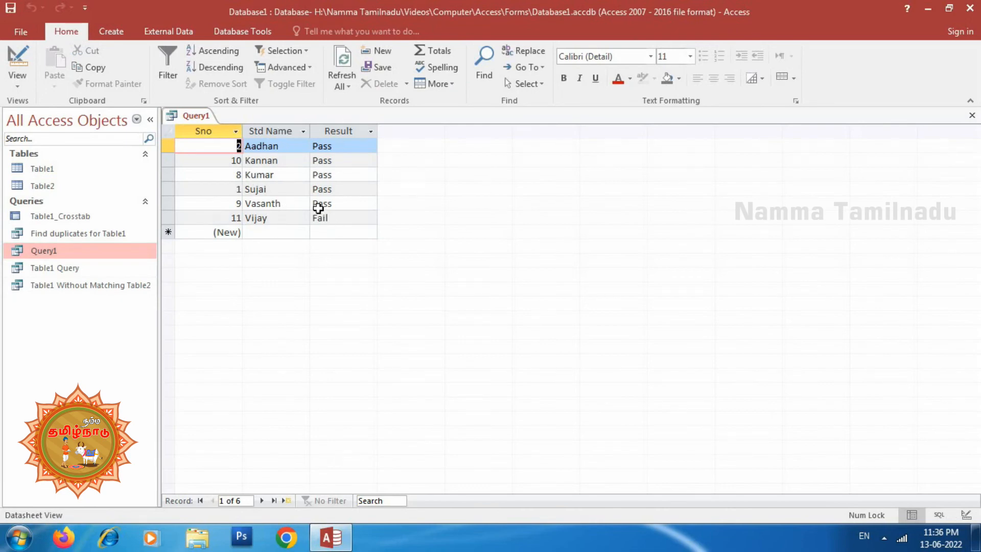
{"action": "left_click", "coordinate": [116, 32]}
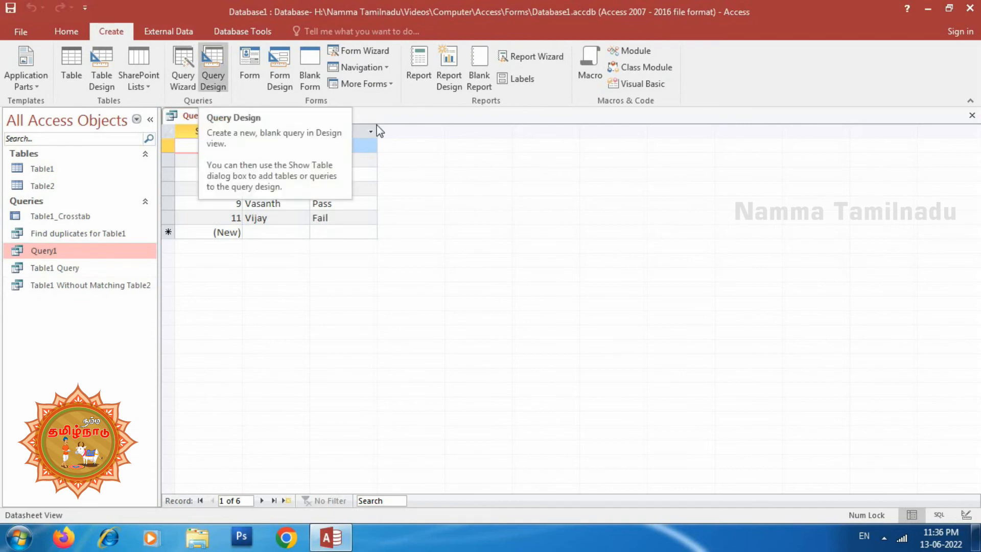
{"action": "left_click", "coordinate": [973, 118]}
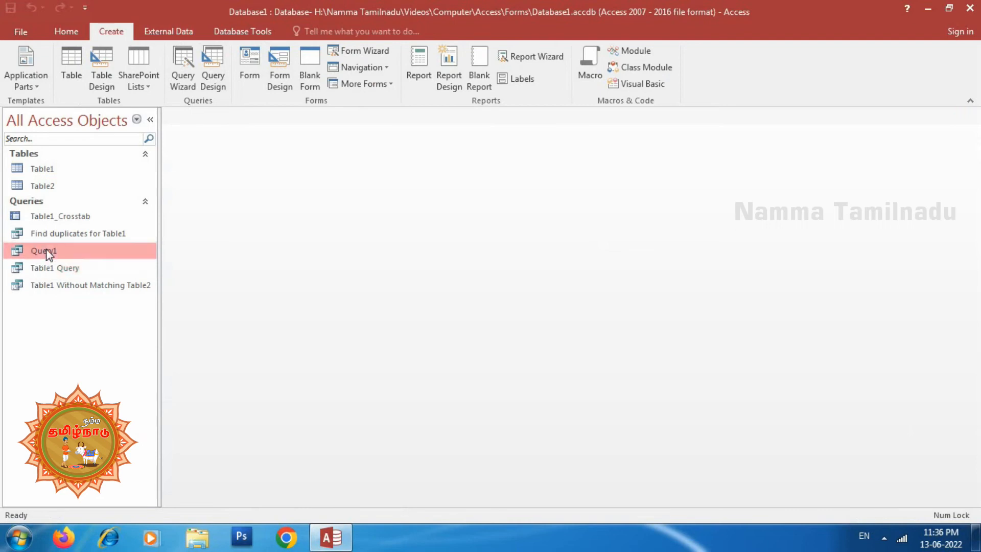
{"action": "right_click", "coordinate": [61, 250]}
{"action": "left_click", "coordinate": [104, 277]}
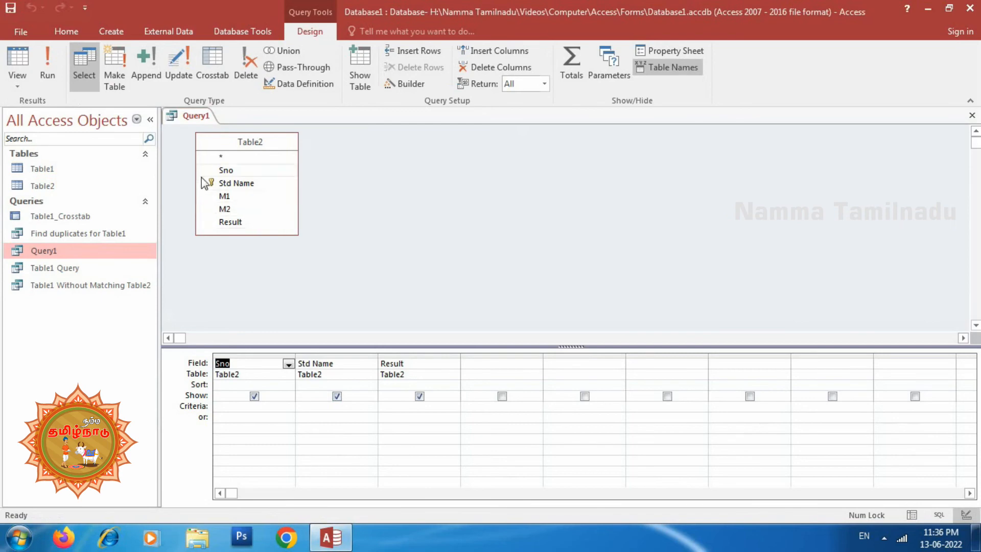
{"action": "double_click", "coordinate": [59, 251]}
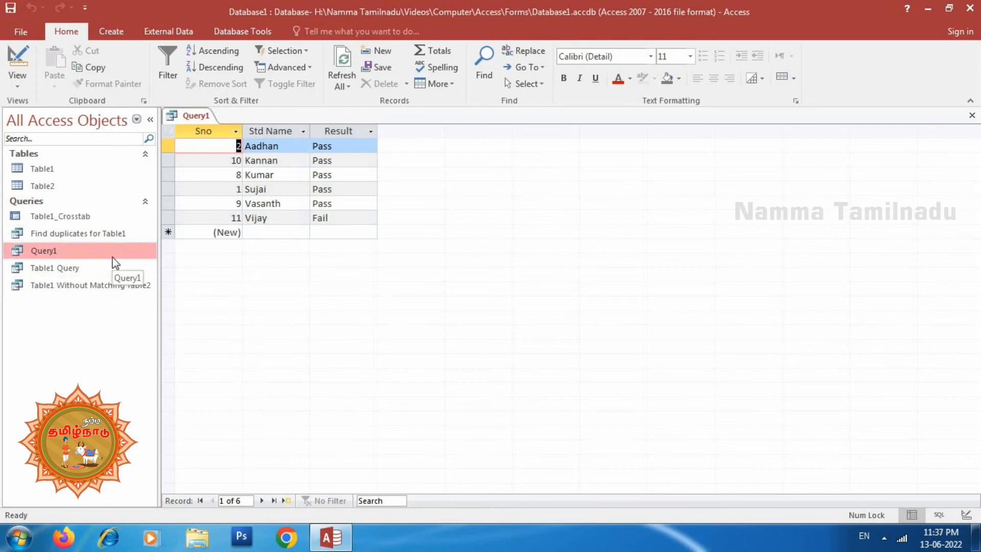
{"action": "left_click", "coordinate": [973, 115]}
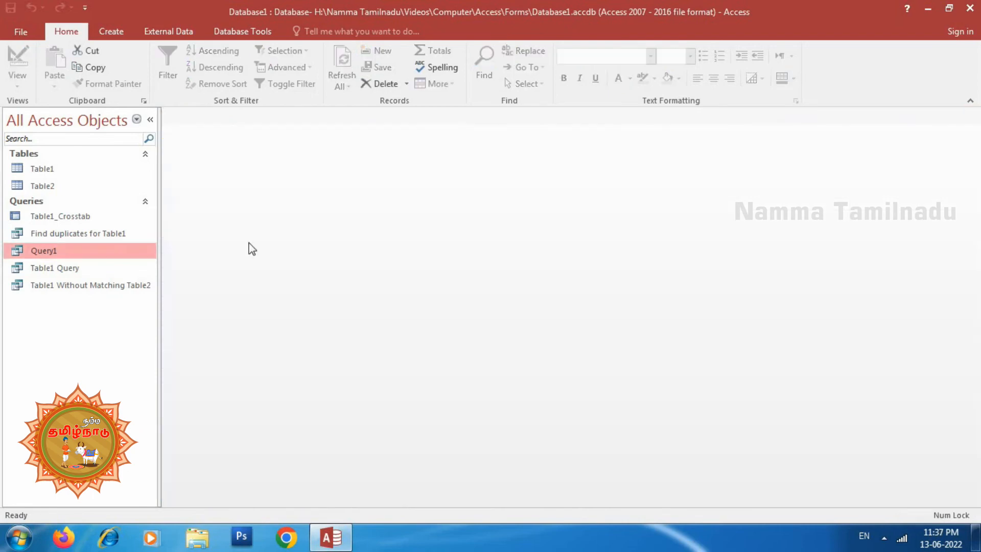
Set the criterion of the Result field in Query1's design to "pass" and close the query, saving the change
{"action": "right_click", "coordinate": [55, 253]}
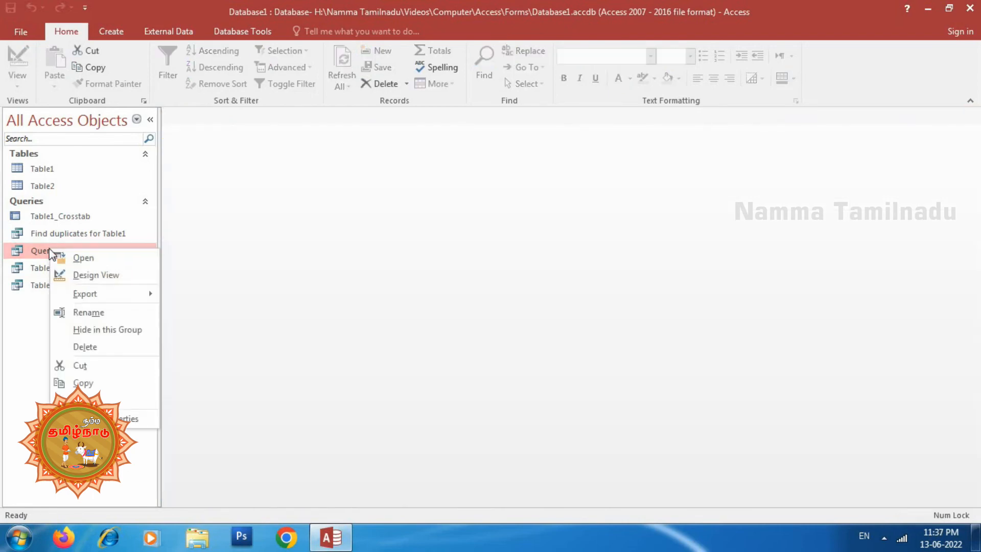
{"action": "left_click", "coordinate": [97, 275]}
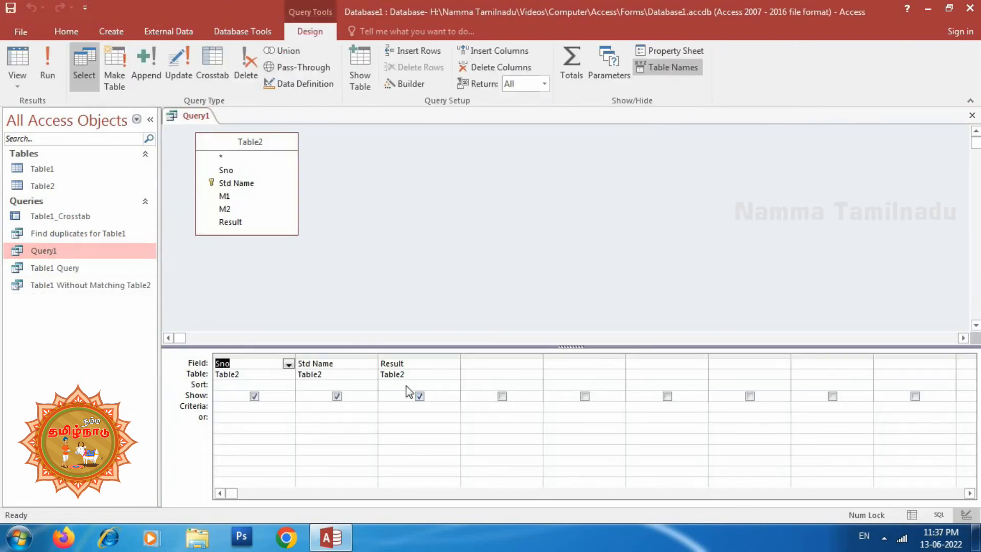
{"action": "left_click", "coordinate": [394, 410]}
{"action": "type", "text": "p"}
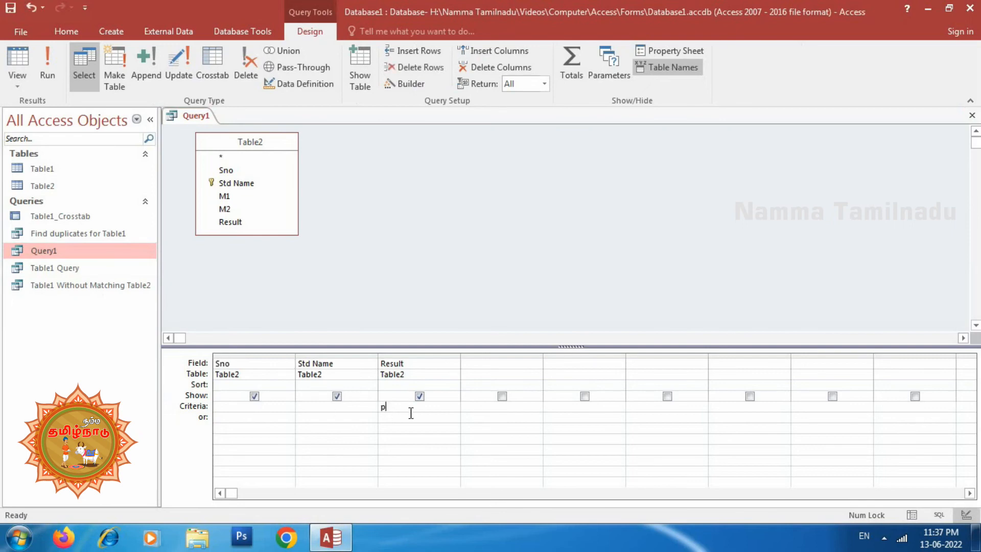
{"action": "type", "text": "ass"}
{"action": "key", "text": "Tab"}
{"action": "left_click", "coordinate": [973, 115]}
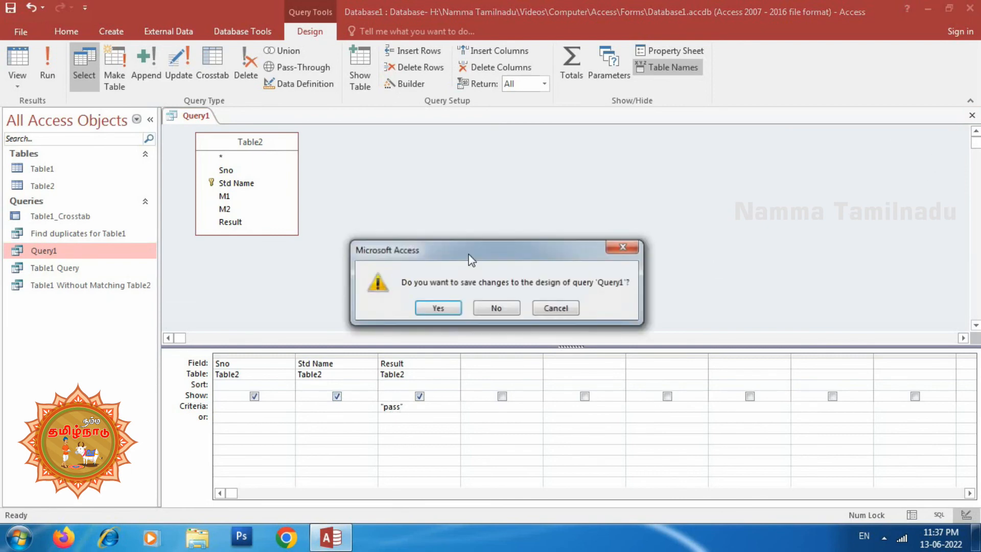
{"action": "left_click", "coordinate": [438, 308]}
Open Query1 and Table2 to compare the filtered results with the full table, and close both datasheets
{"action": "double_click", "coordinate": [36, 250]}
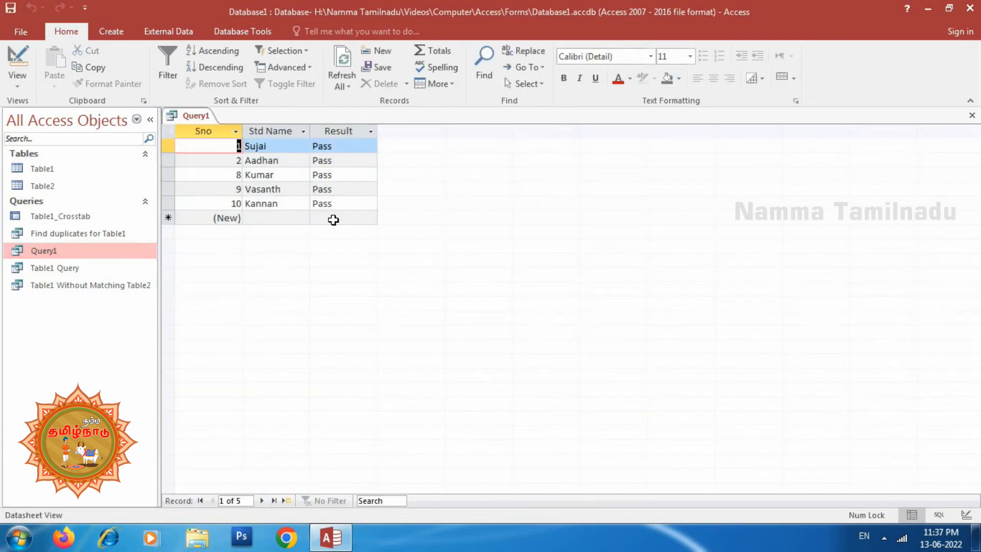
{"action": "double_click", "coordinate": [44, 186]}
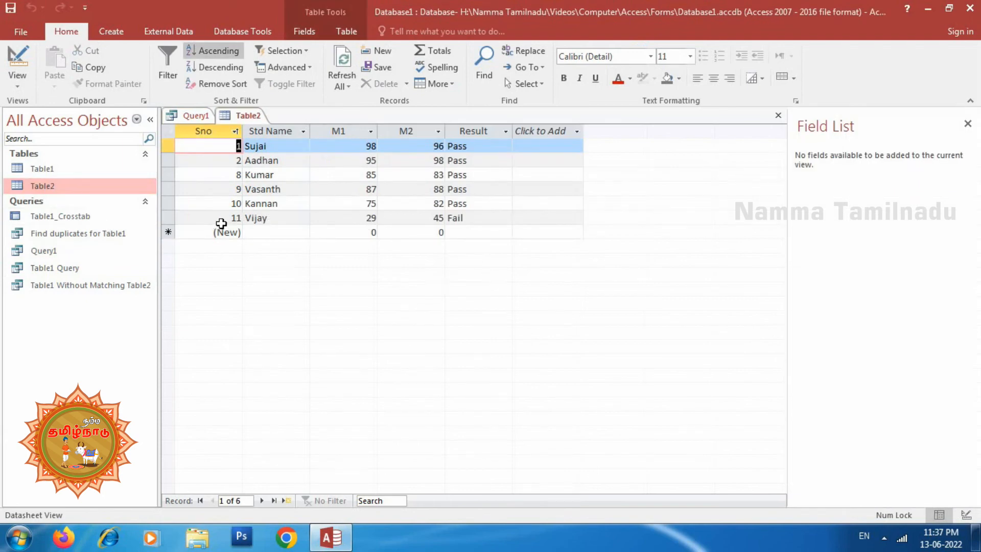
{"action": "left_click", "coordinate": [179, 117]}
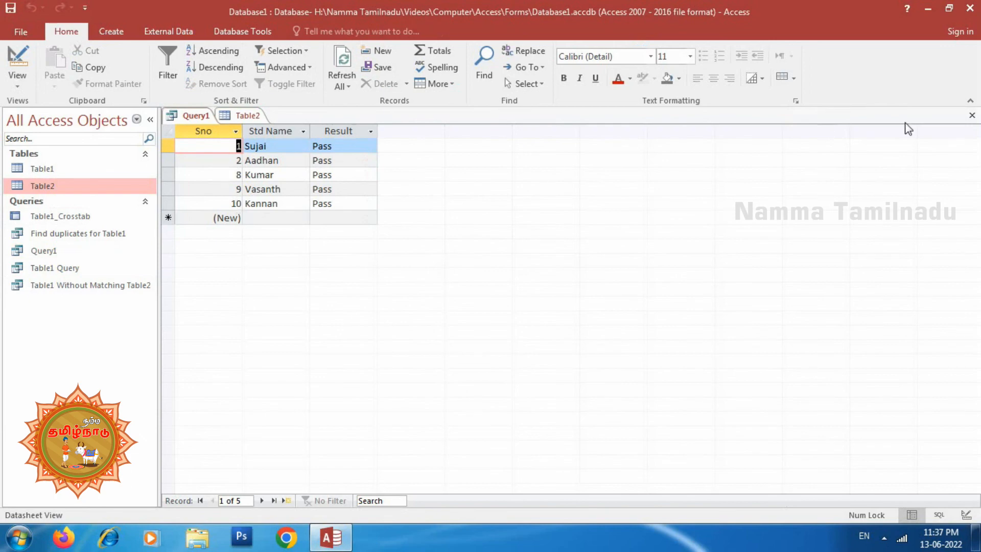
{"action": "left_click", "coordinate": [973, 116]}
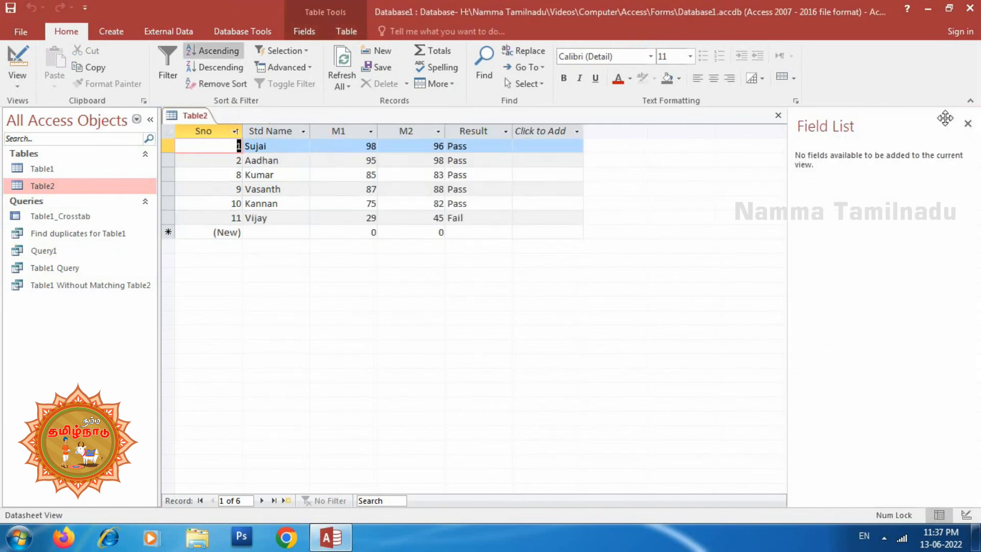
{"action": "left_click", "coordinate": [779, 115]}
Change the Result criterion in Query1's design to "fail", save the query, and check its results
{"action": "right_click", "coordinate": [44, 251]}
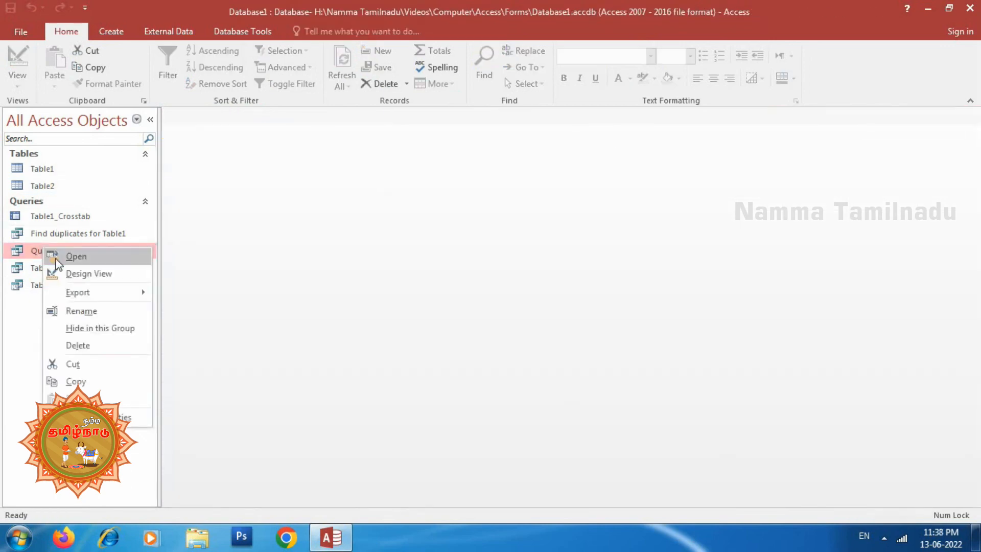
{"action": "left_click", "coordinate": [77, 274]}
{"action": "double_click", "coordinate": [393, 405]}
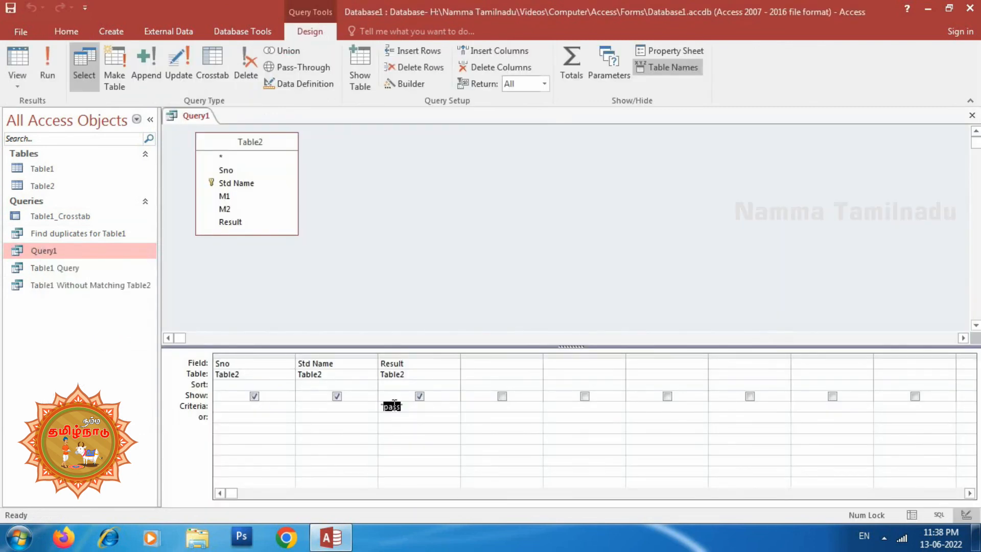
{"action": "type", "text": "fail\""}
{"action": "left_click", "coordinate": [970, 116]}
{"action": "left_click", "coordinate": [435, 306]}
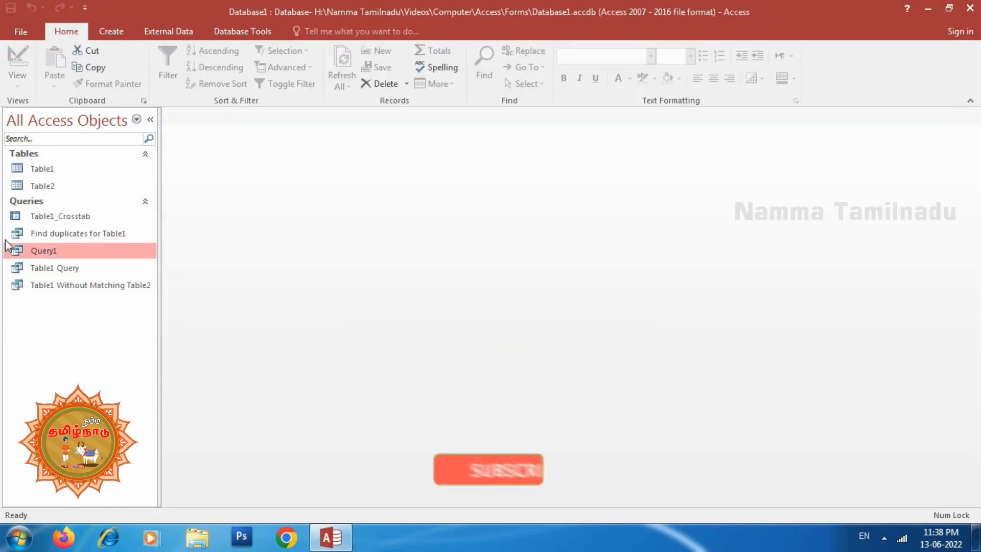
{"action": "double_click", "coordinate": [36, 251]}
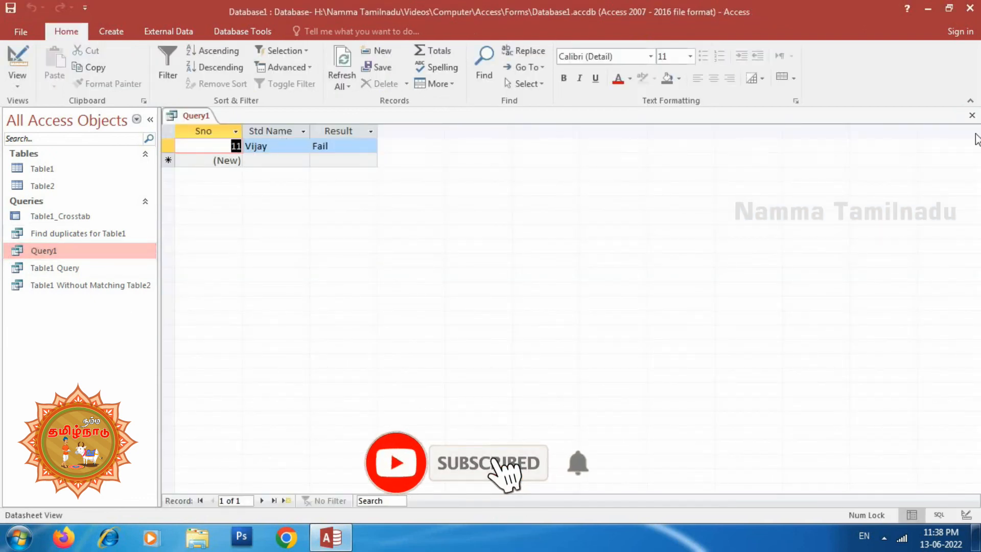
{"action": "left_click", "coordinate": [972, 116]}
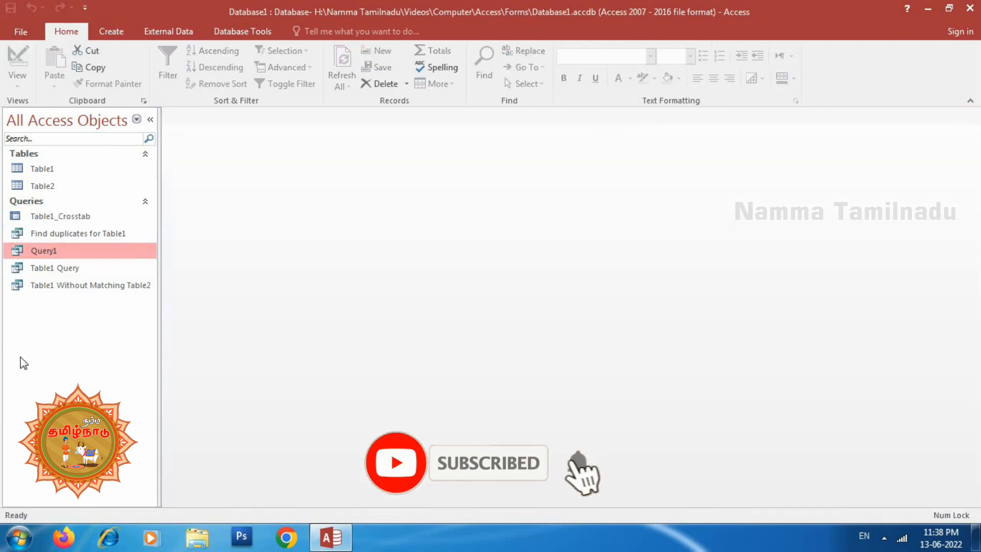
Open Query1's design and add Table2's M2 field to the first empty column of the query grid
{"action": "right_click", "coordinate": [55, 252]}
{"action": "left_click", "coordinate": [77, 280]}
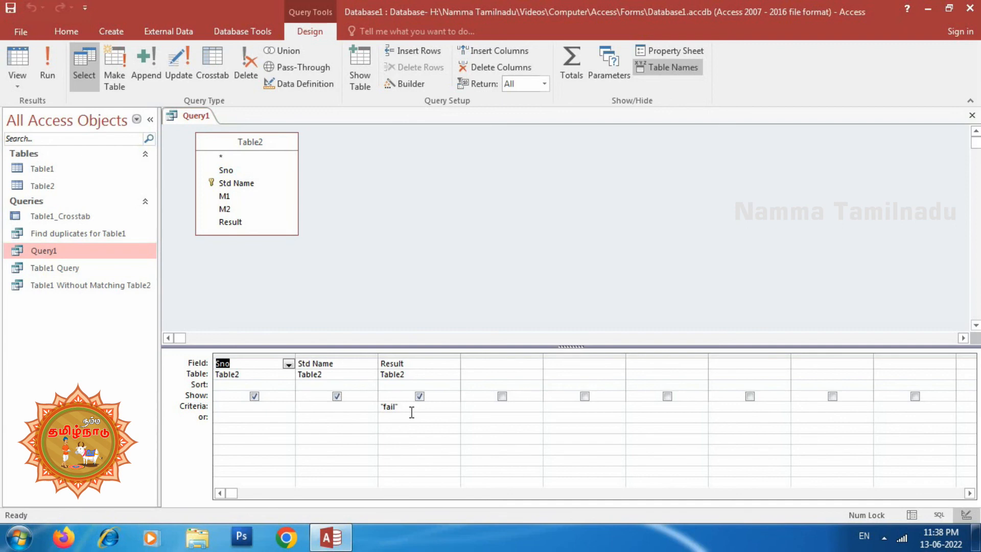
{"action": "left_click", "coordinate": [495, 364]}
{"action": "left_click", "coordinate": [535, 364]}
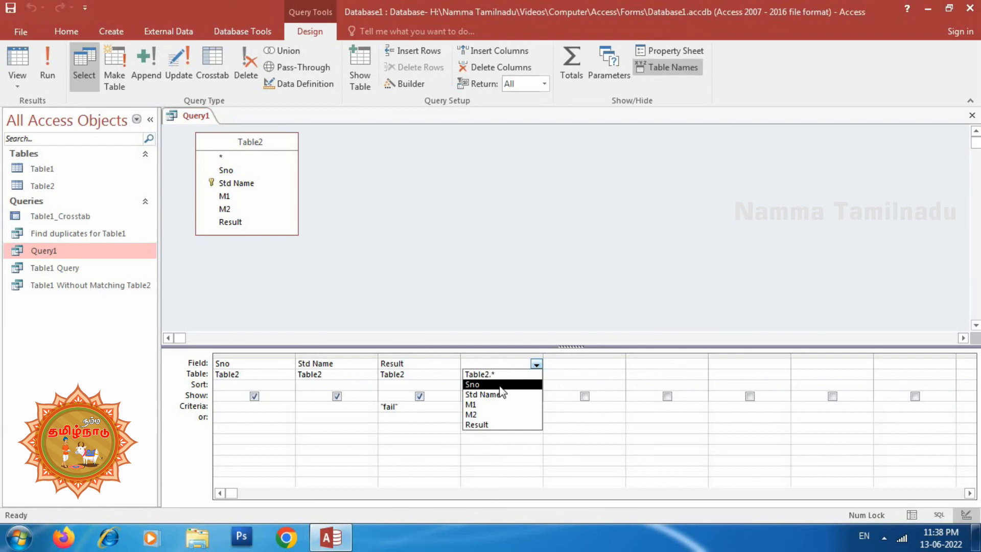
{"action": "left_click", "coordinate": [493, 415]}
Replace Query1's Result criterion with >70 on the M2 field, save the query, and check its results
{"action": "left_click", "coordinate": [381, 407]}
{"action": "double_click", "coordinate": [381, 407]}
{"action": "key", "text": "Delete"}
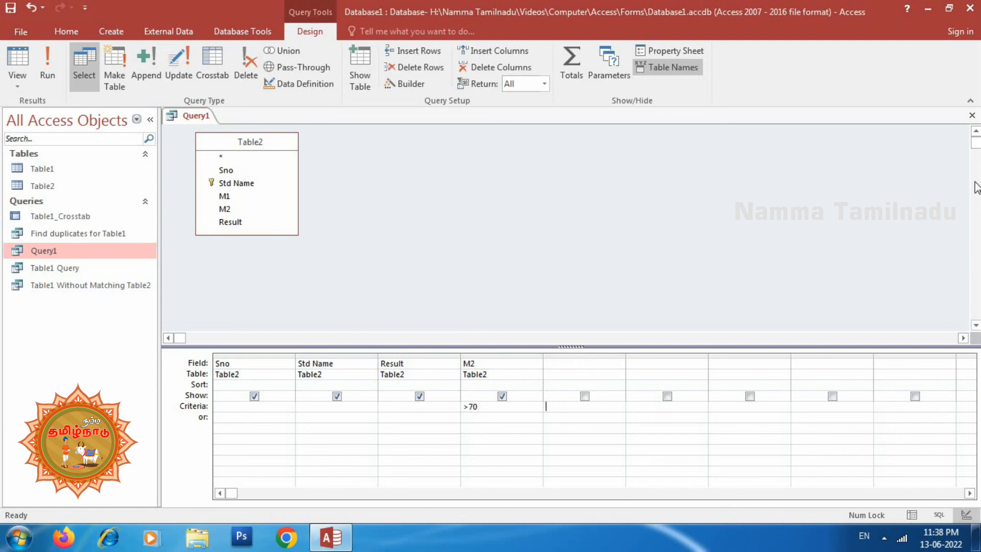
{"action": "left_click", "coordinate": [973, 115]}
{"action": "left_click", "coordinate": [438, 309]}
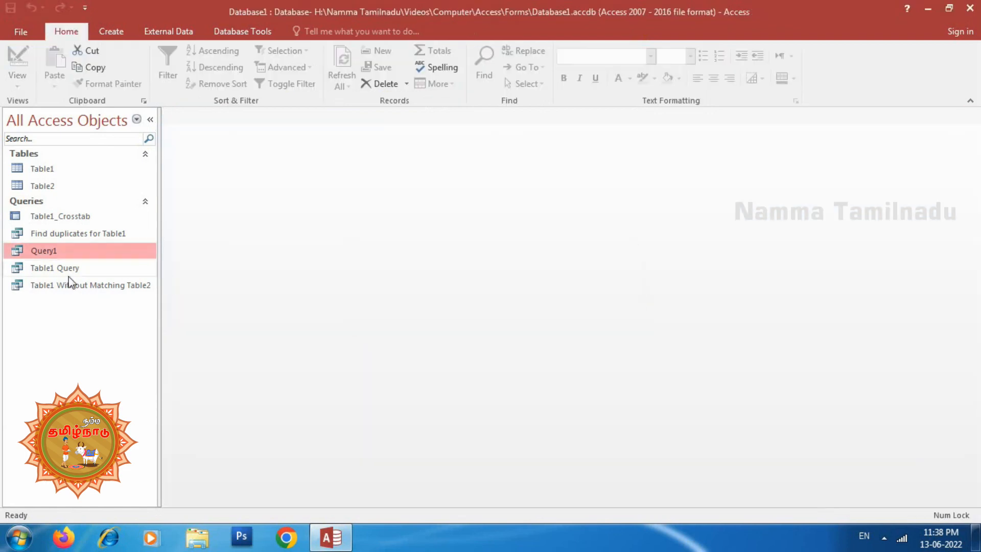
{"action": "double_click", "coordinate": [43, 250]}
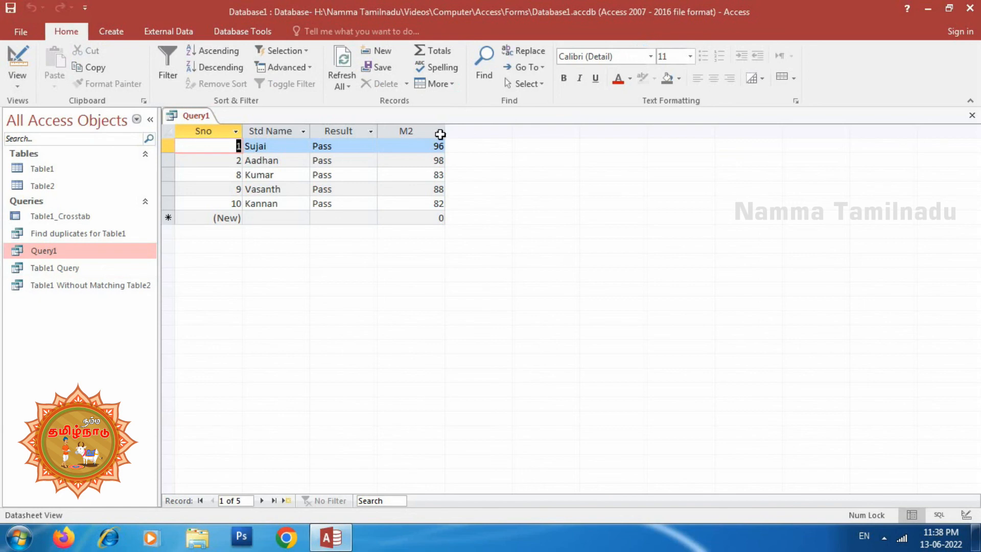
{"action": "left_click", "coordinate": [972, 117]}
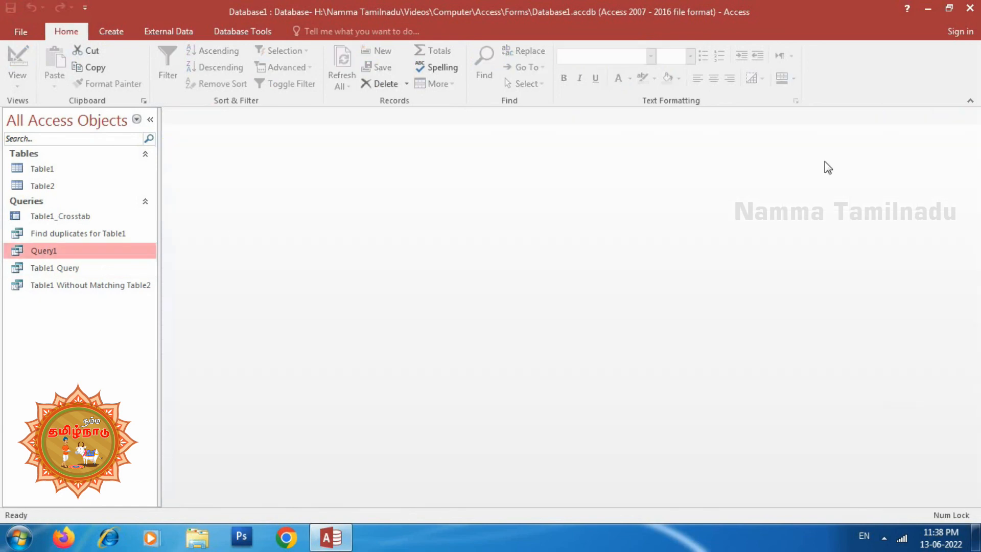
Change the M2 criterion in Query1's design to >90, save the query, and open its results
{"action": "right_click", "coordinate": [55, 255]}
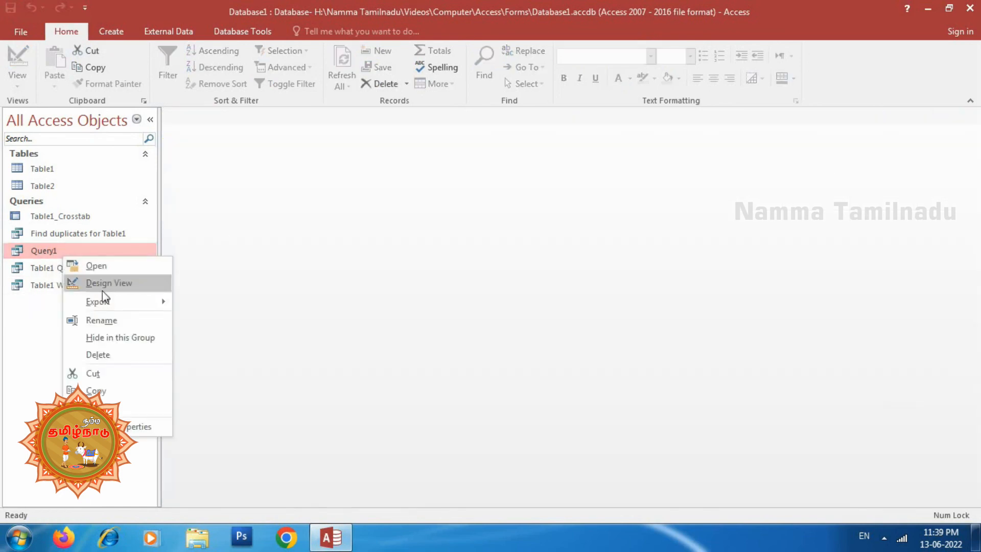
{"action": "left_click", "coordinate": [102, 284]}
{"action": "left_click", "coordinate": [475, 410]}
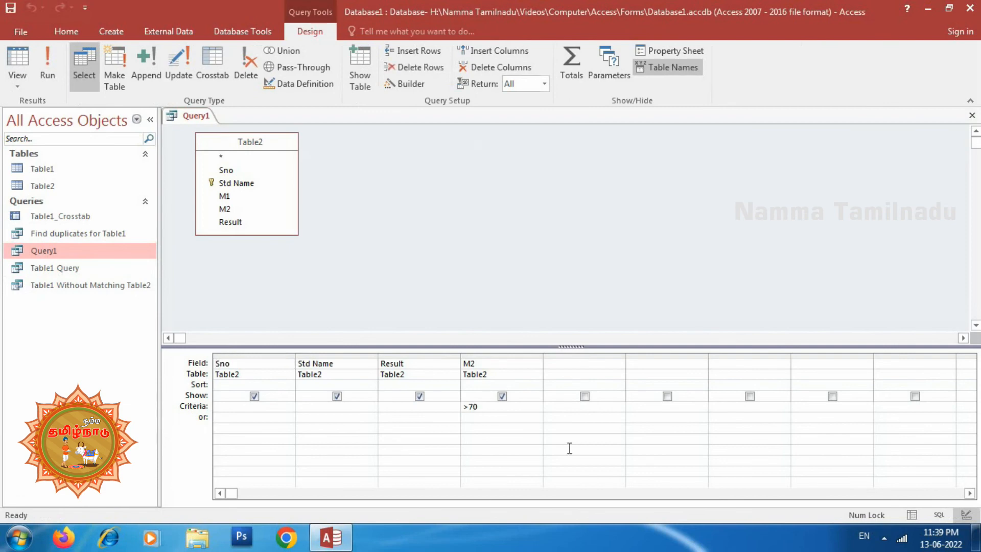
{"action": "left_click", "coordinate": [613, 295]}
{"action": "left_click", "coordinate": [973, 115]}
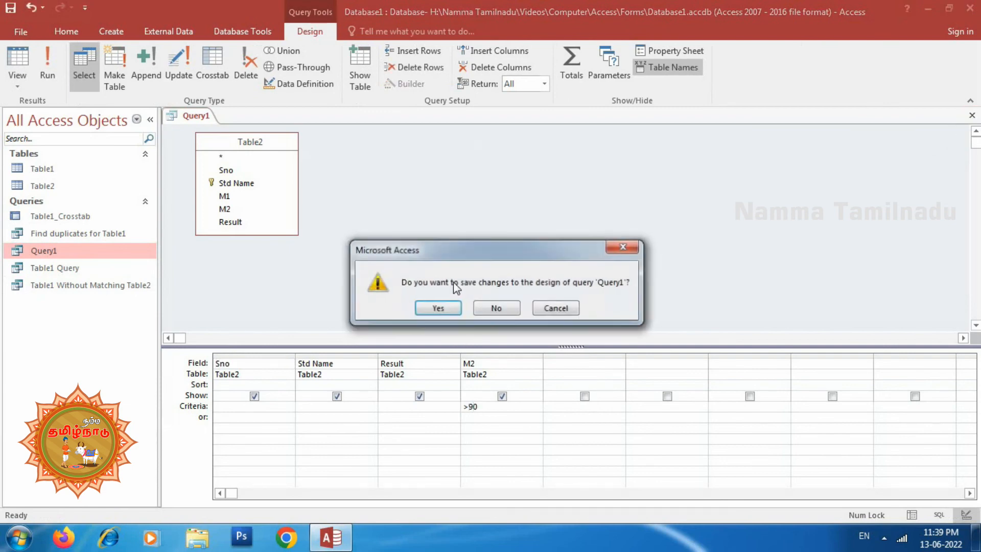
{"action": "left_click", "coordinate": [437, 308]}
{"action": "double_click", "coordinate": [28, 251]}
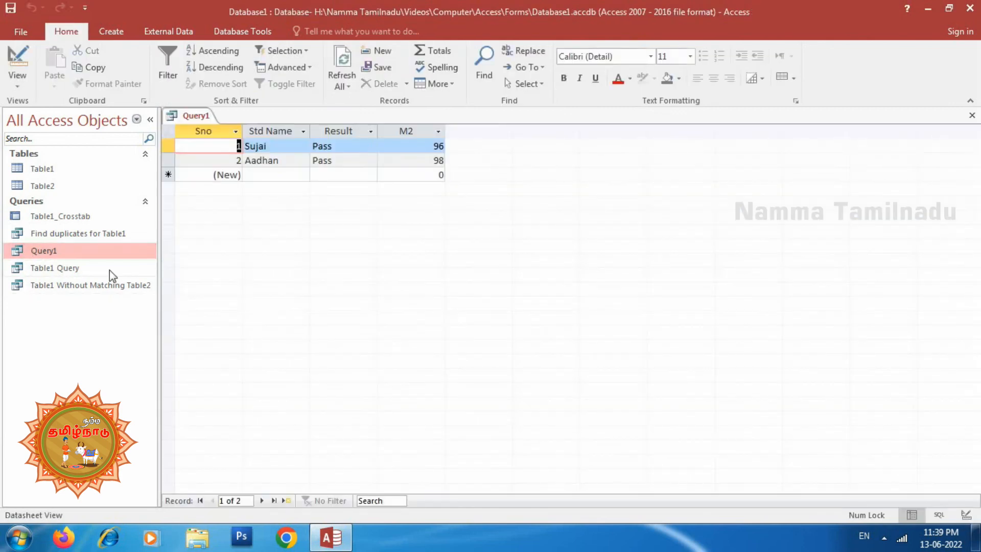